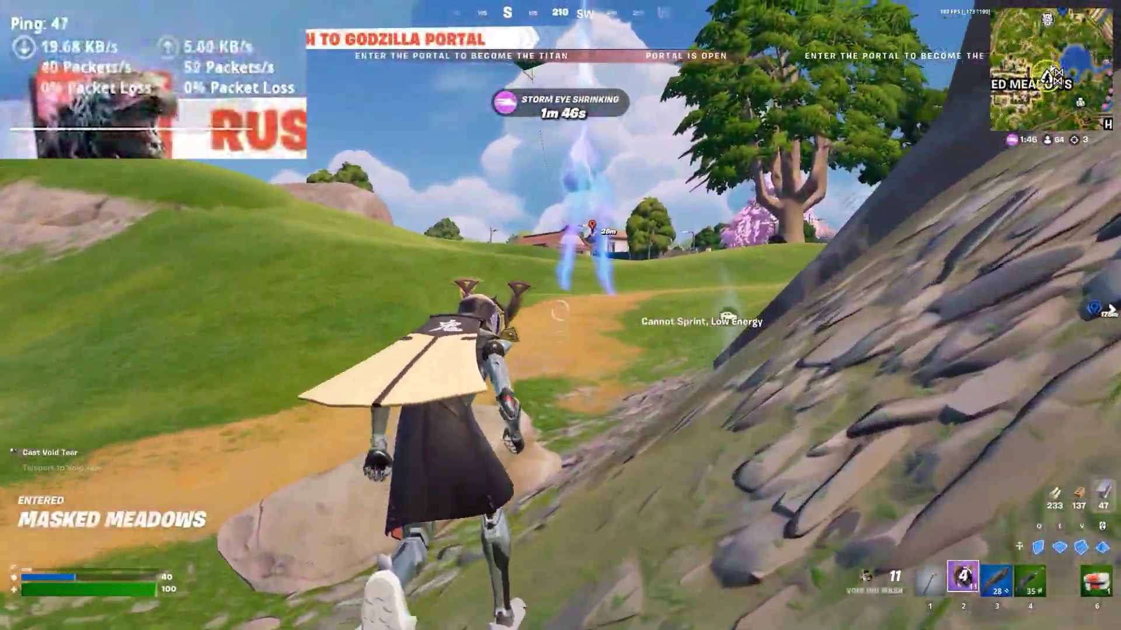
Step: Cycle through the pickaxe and pump shotgun to the assault rifle
key(1)
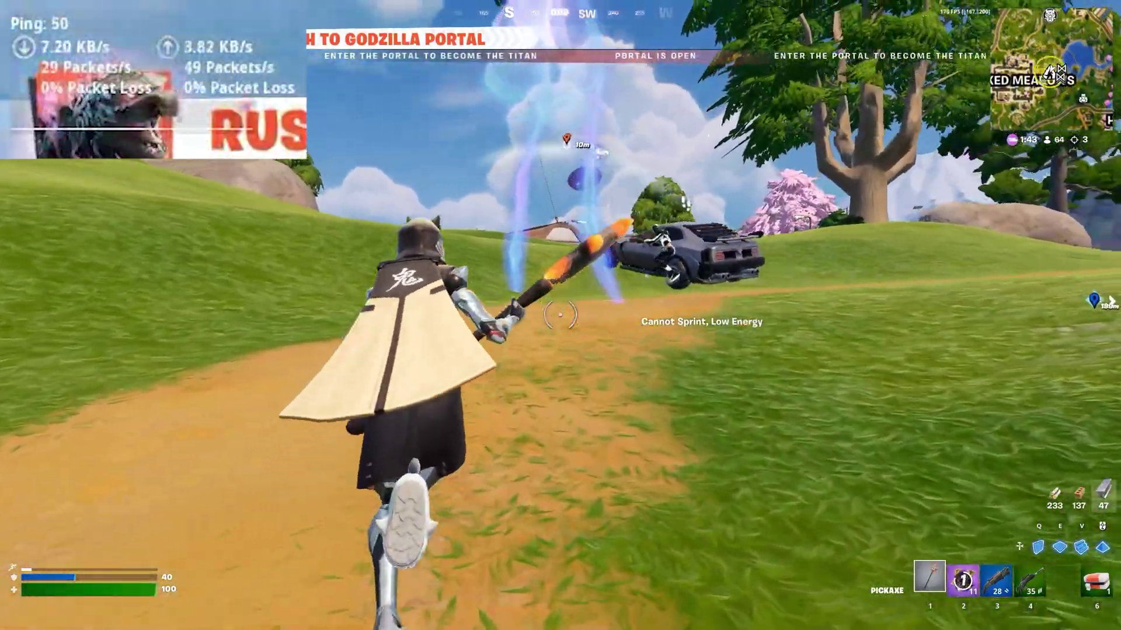
key(3)
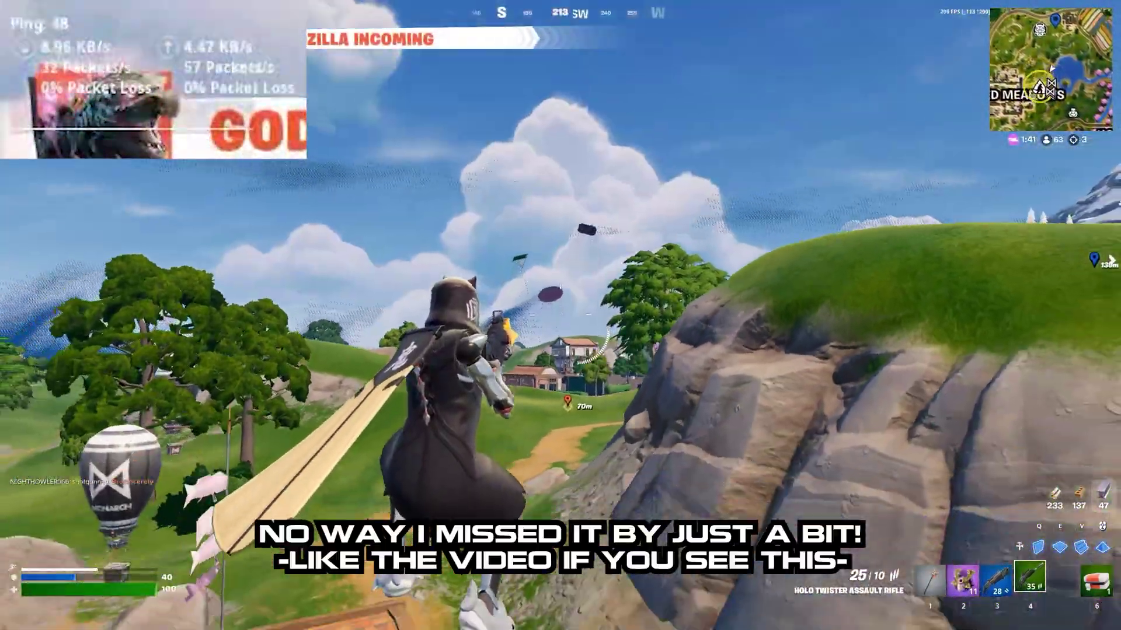
key(4)
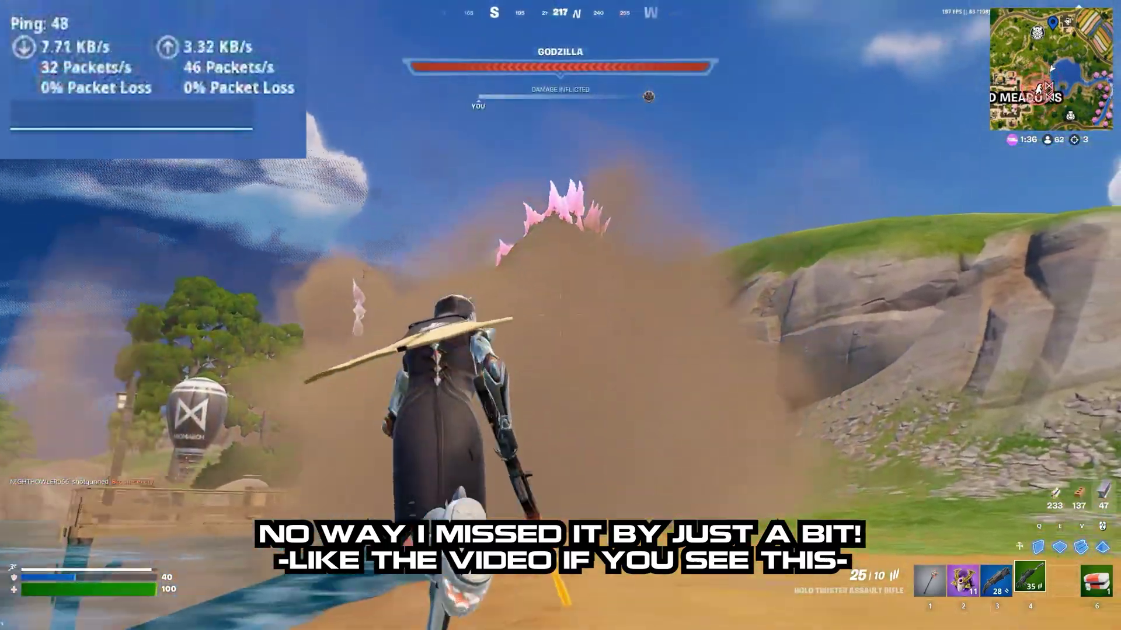
Step: Aim down sights at Godzilla and fire two shots
right_click(560, 315)
click(560, 315)
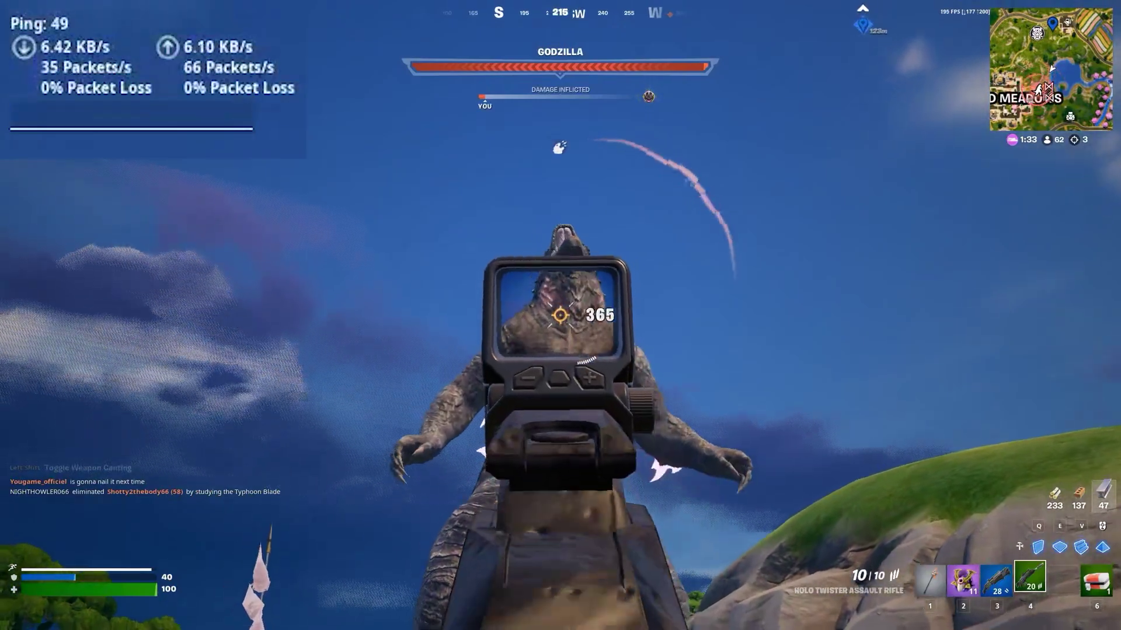
click(560, 315)
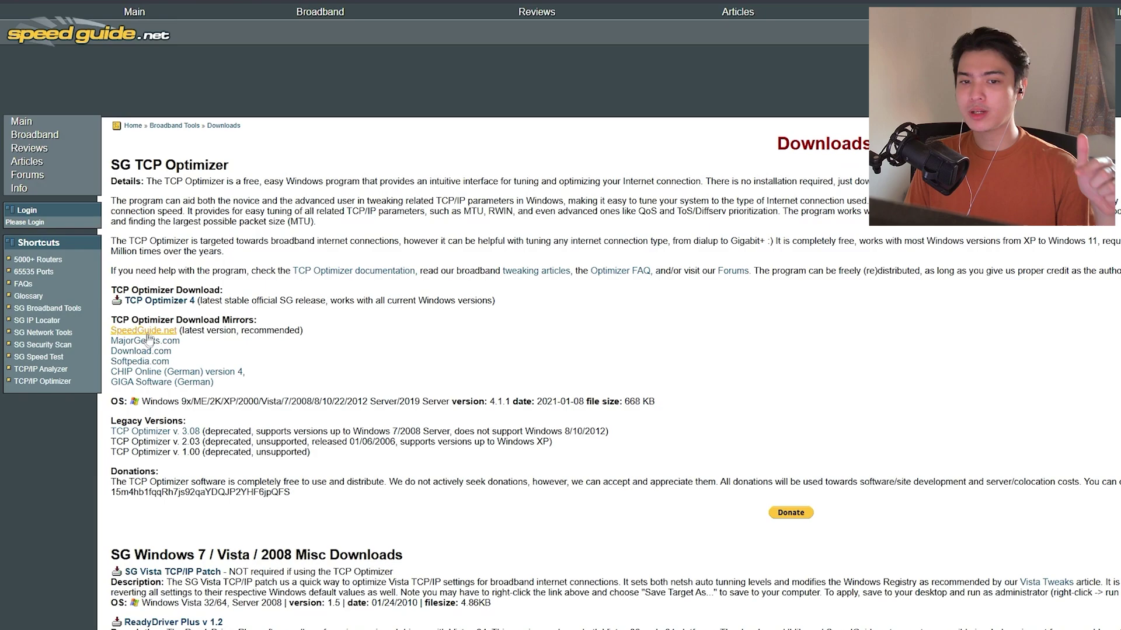
Step: Download TCPOptimizer.exe from the SpeedGuide.net mirror link
click(145, 332)
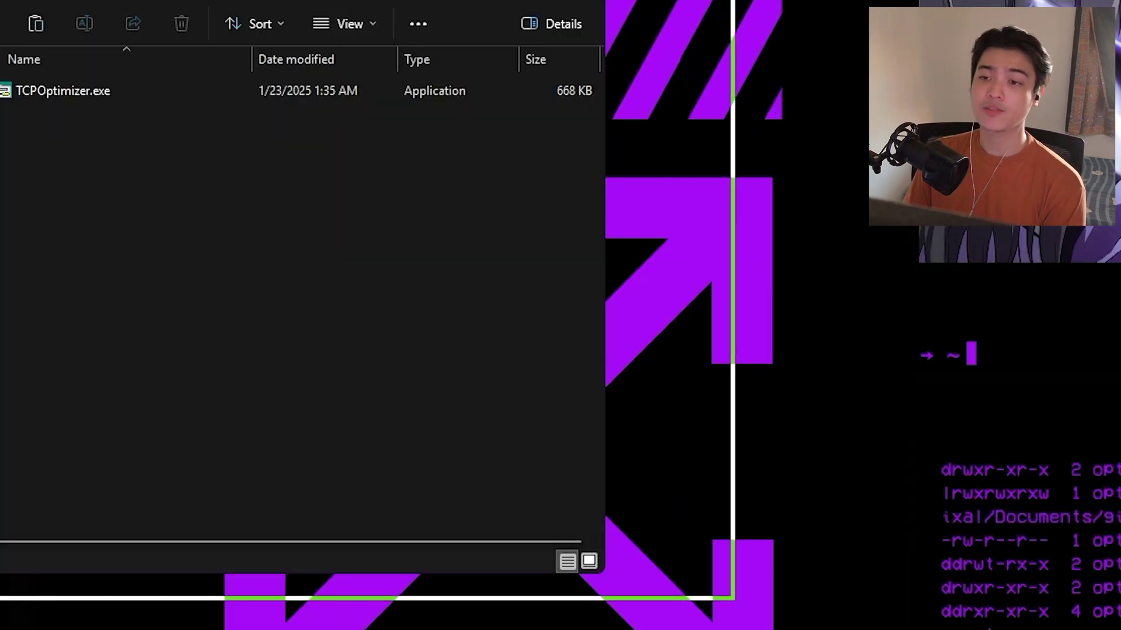
Step: Run TCPOptimizer.exe as administrator, accepting the security warning
right_click(274, 120)
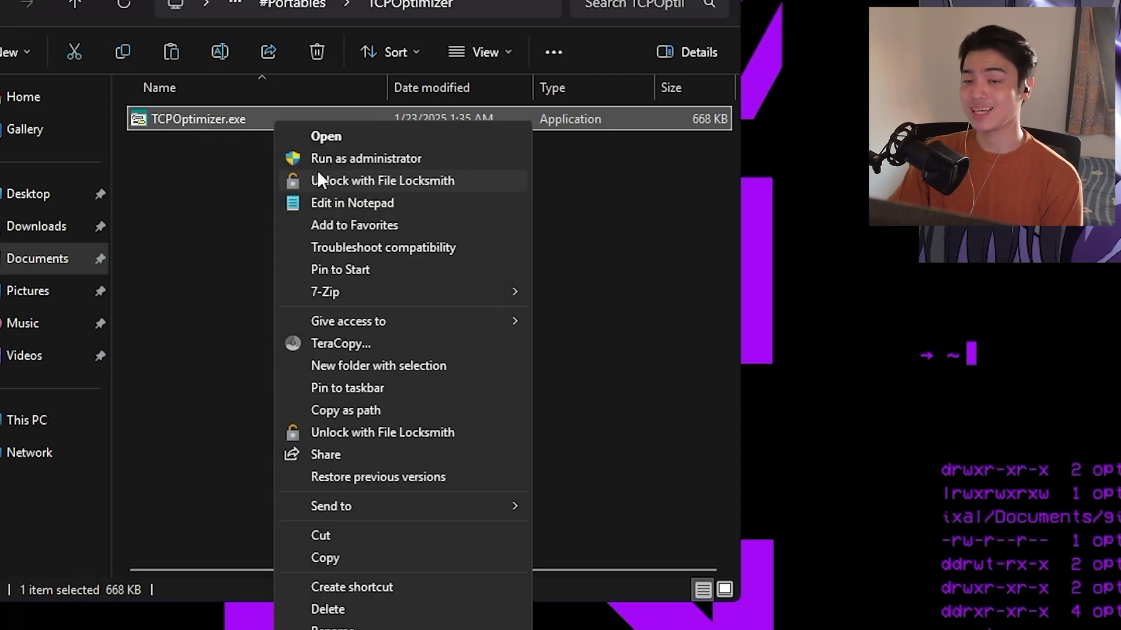
click(318, 158)
click(565, 339)
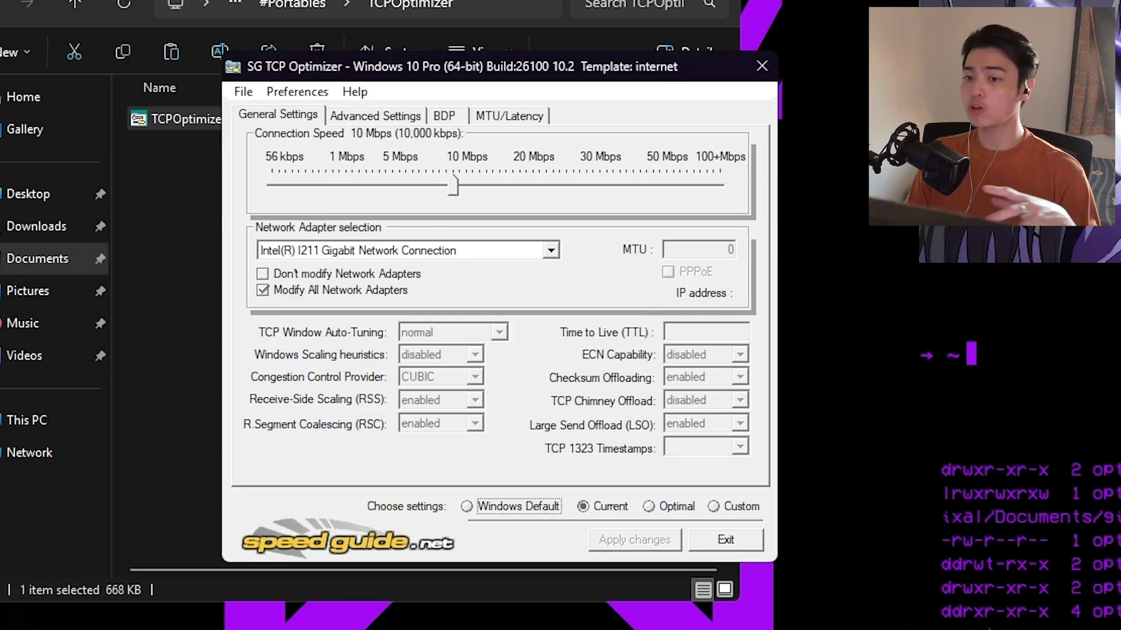
Step: Choose the TP-Link Wireless USB Adapter, set speed to 100 Mbps, and select Optimal
click(412, 257)
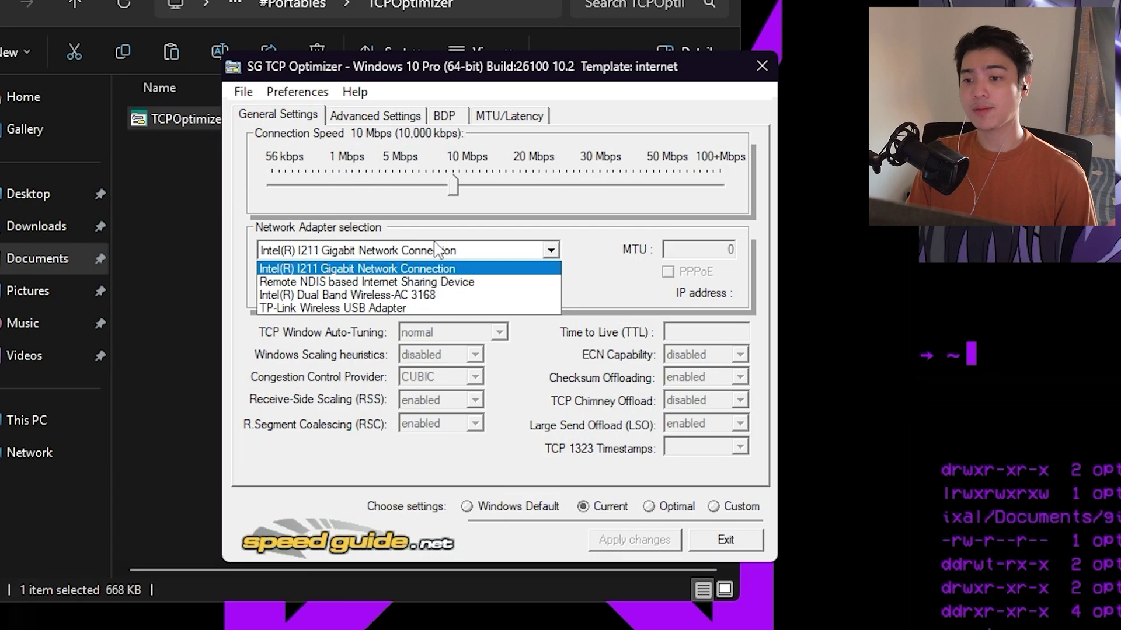
click(426, 308)
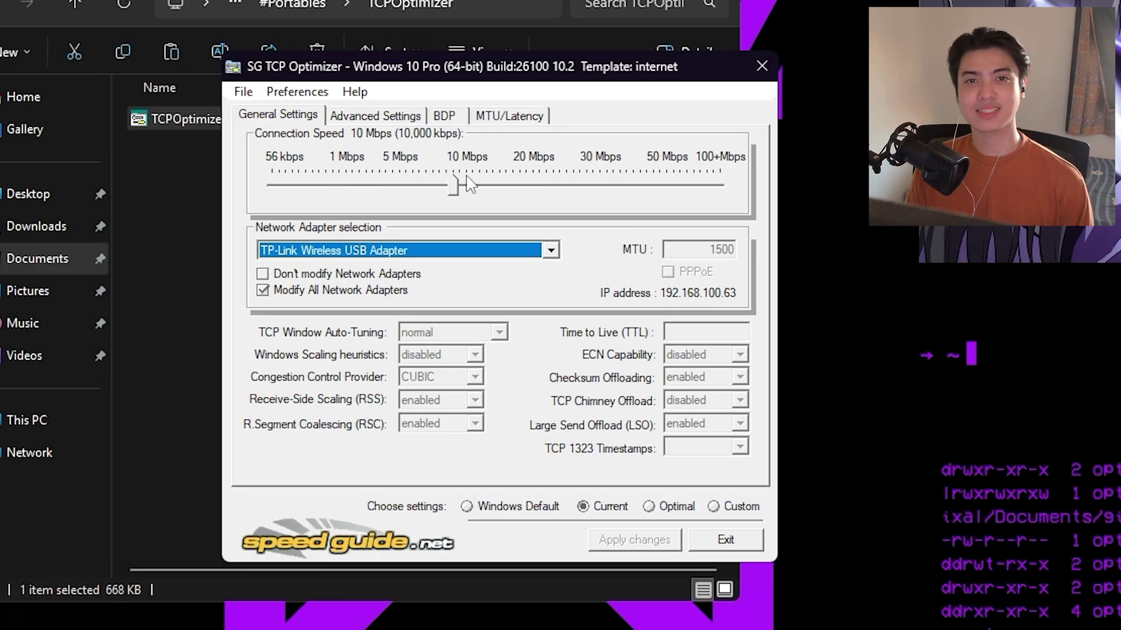
drag(455, 188, 806, 198)
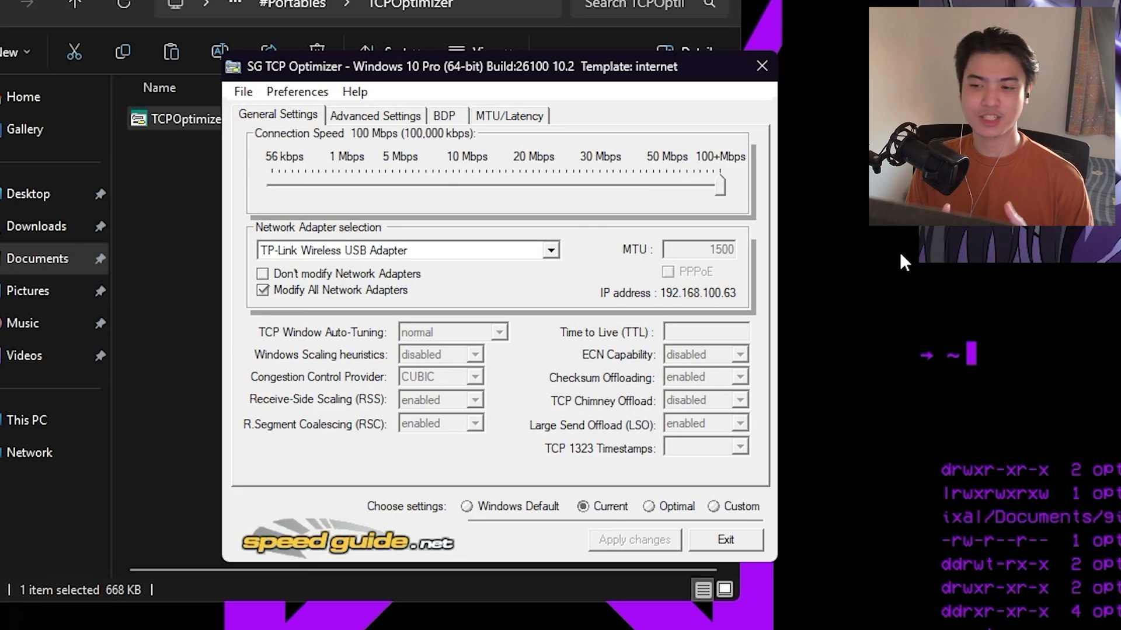
click(664, 507)
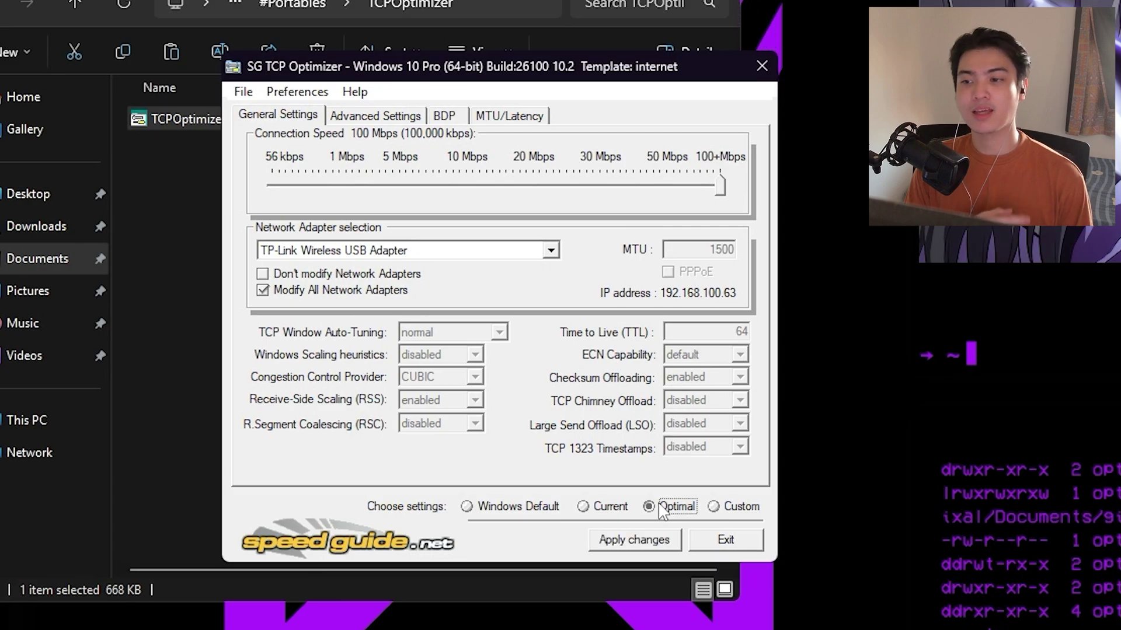
Step: Apply the Optimal settings without rebooting, then select Custom mode
click(634, 540)
click(660, 449)
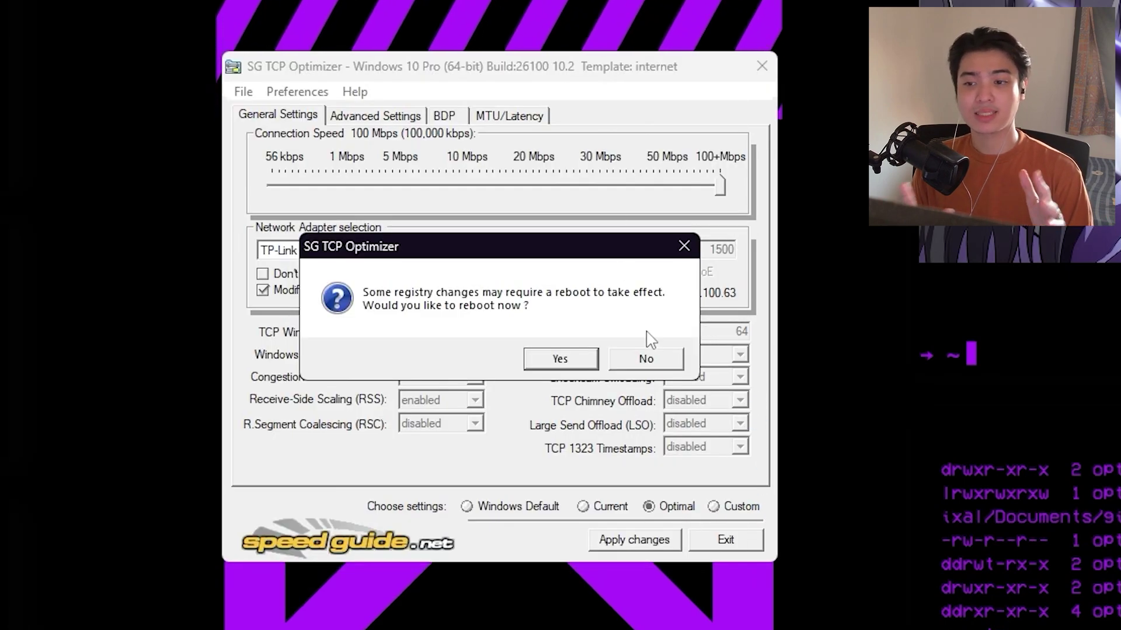
click(650, 359)
click(726, 506)
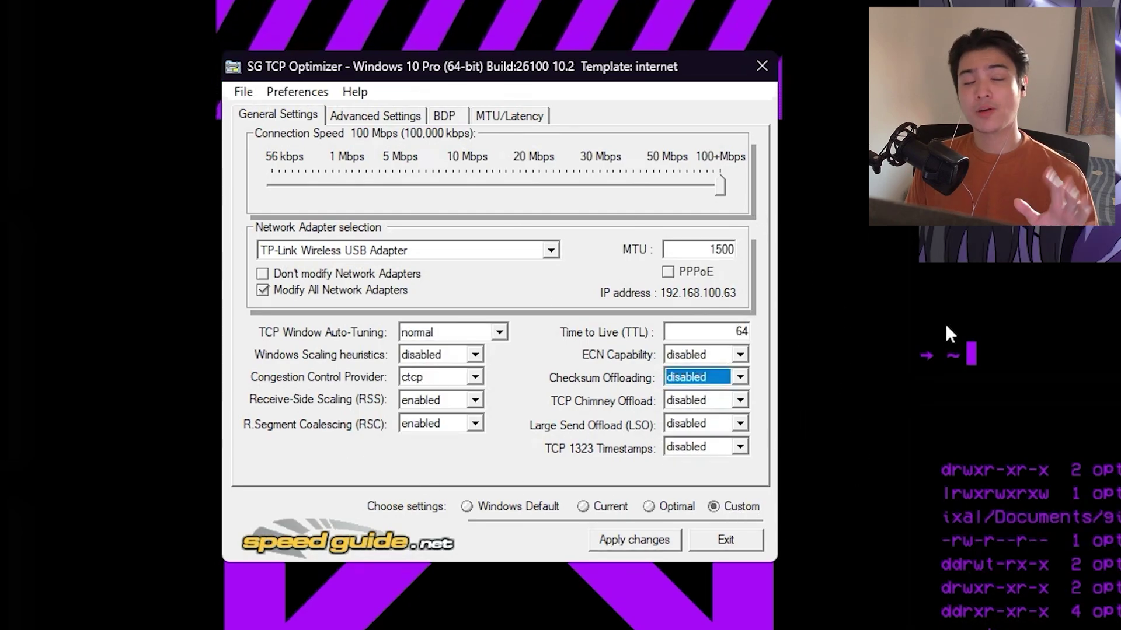
click(285, 115)
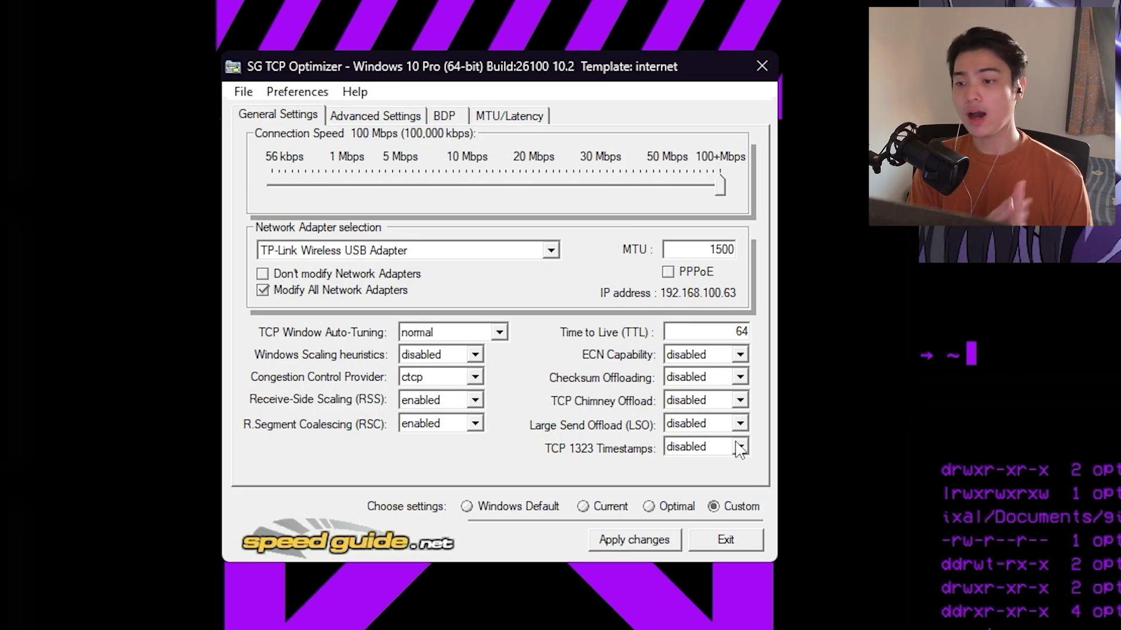
click(695, 380)
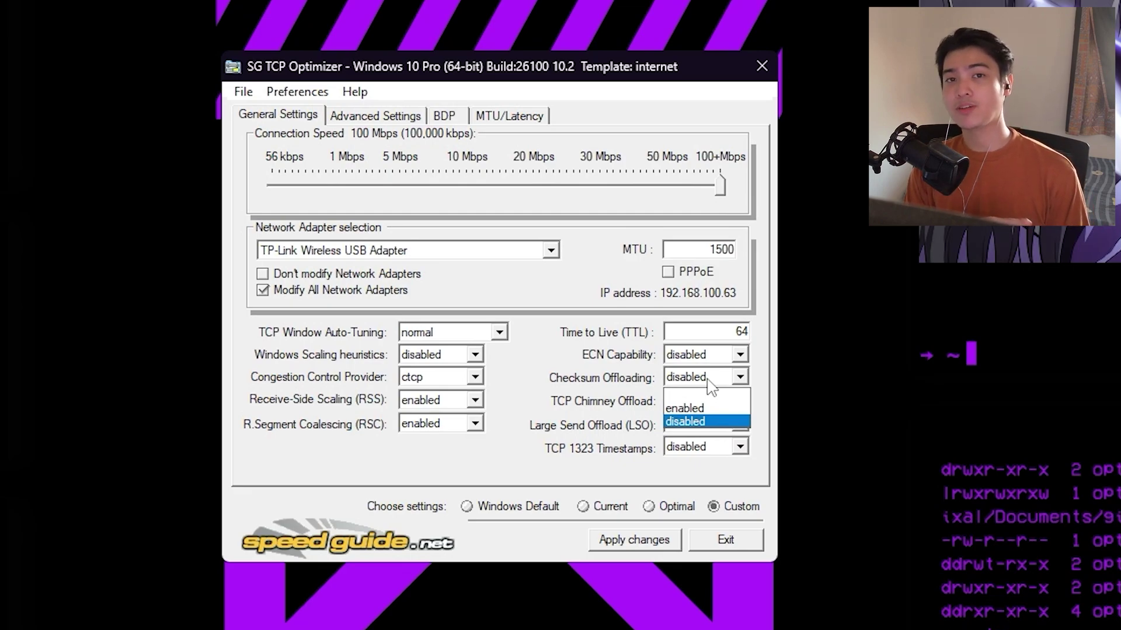
click(708, 380)
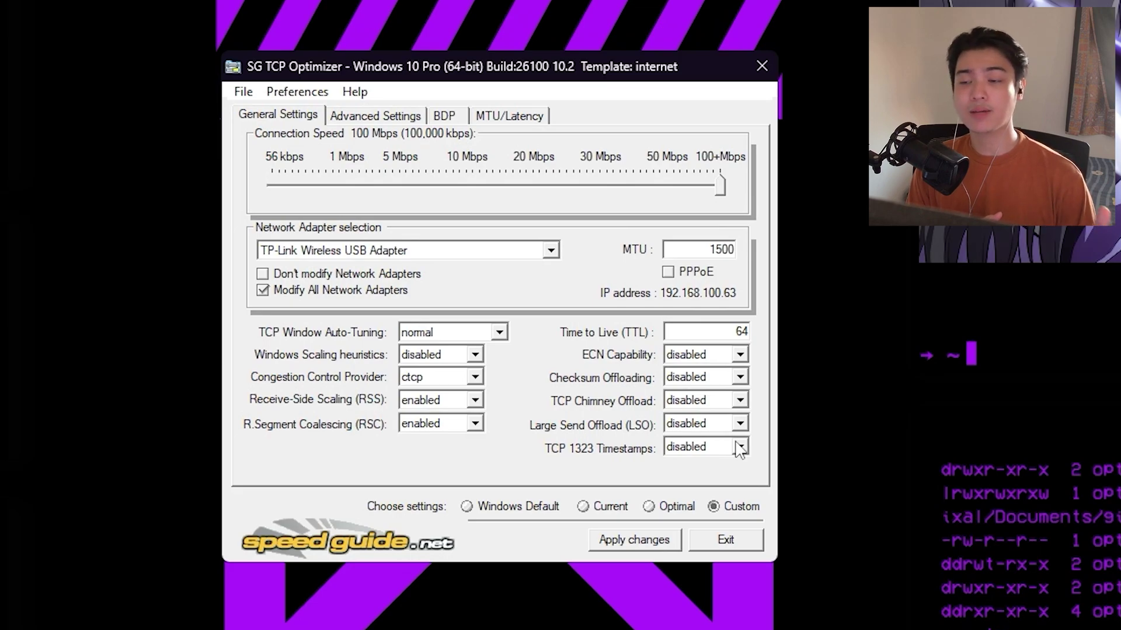
Step: On Advanced Settings, set the max connections per server values to 10
click(376, 117)
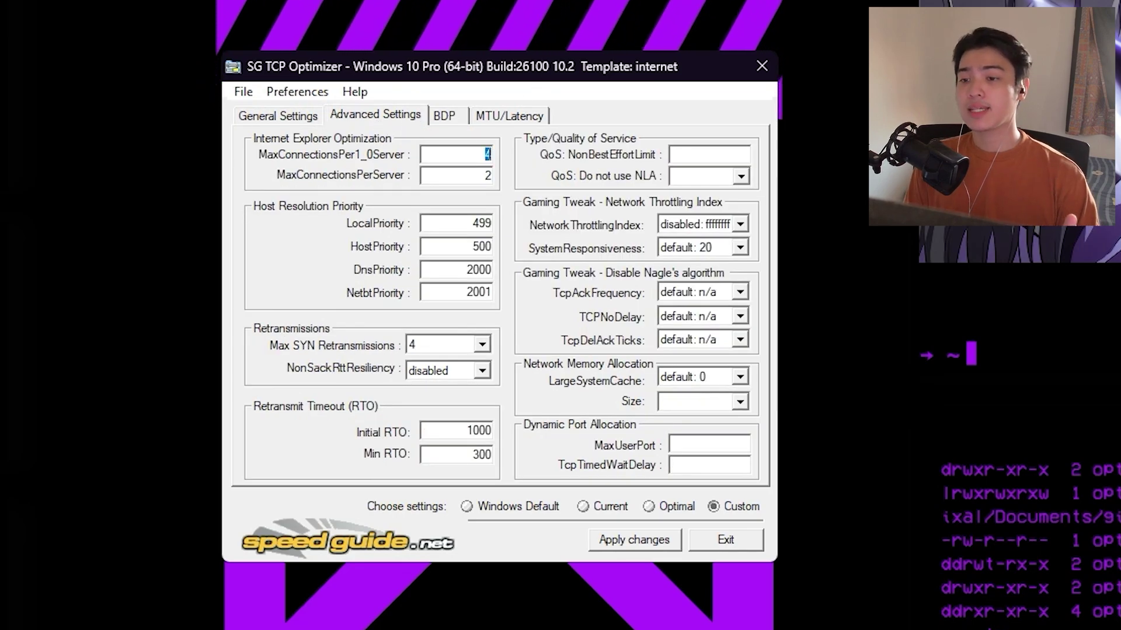
text(10)
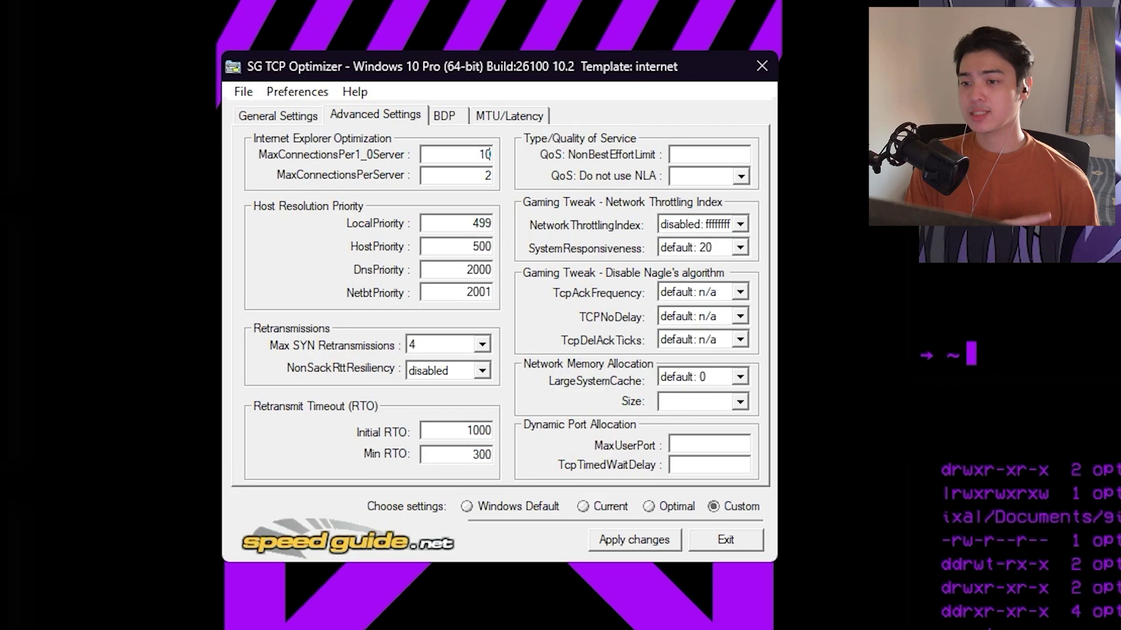
double_click(488, 176)
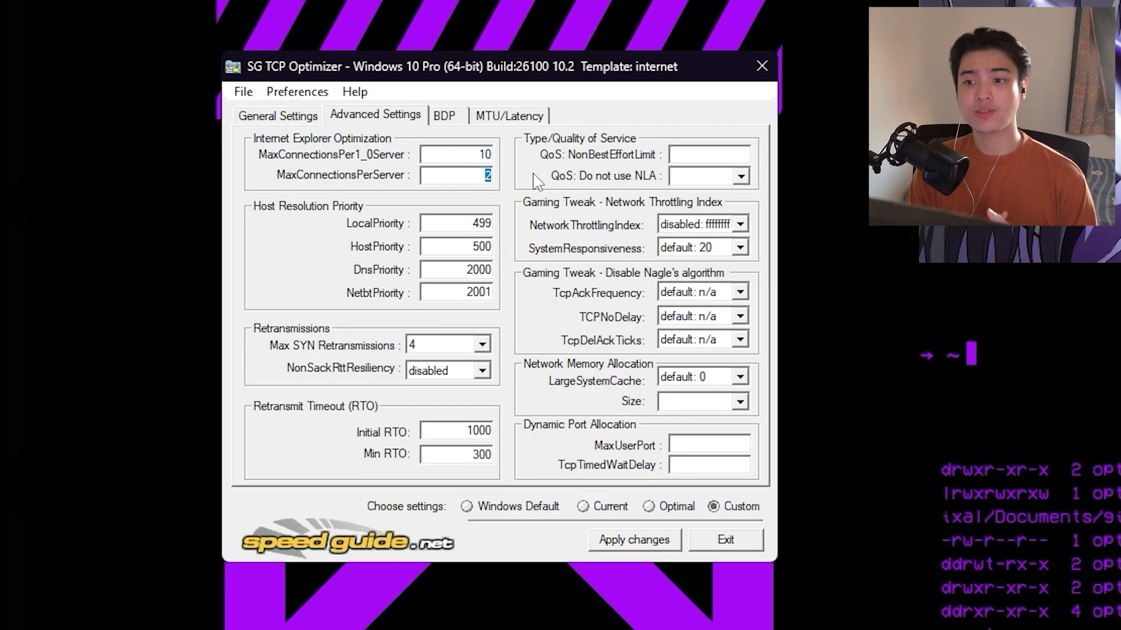
text(10)
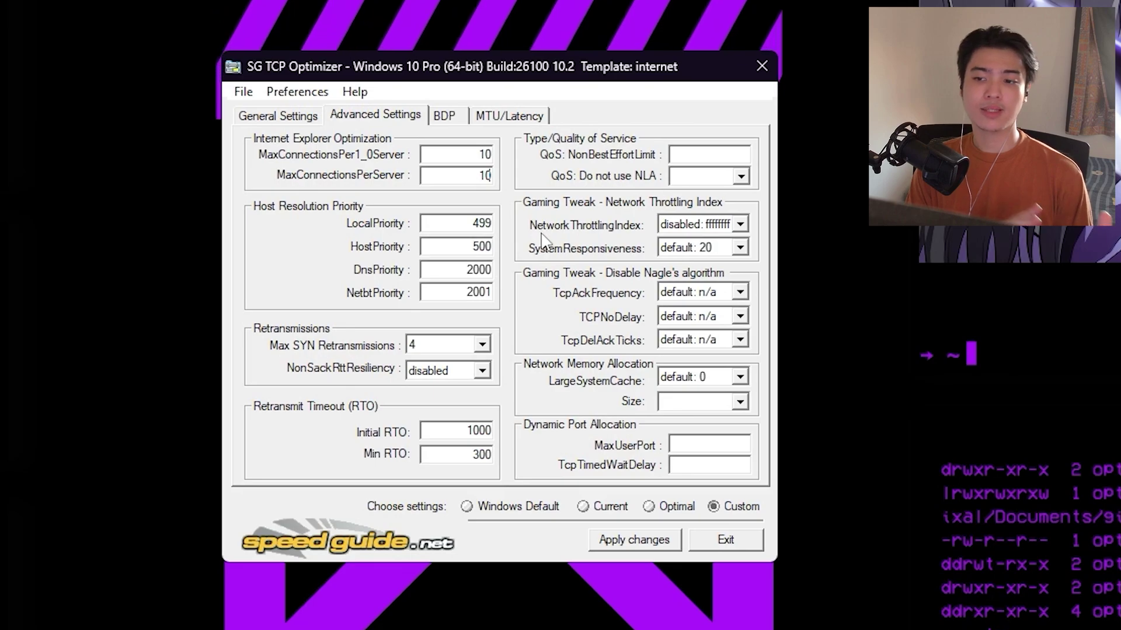
Step: Set LocalPriority 4, HostPriority 5, DnsPriority 6 and NetbtPriority 7
double_click(476, 223)
text(4)
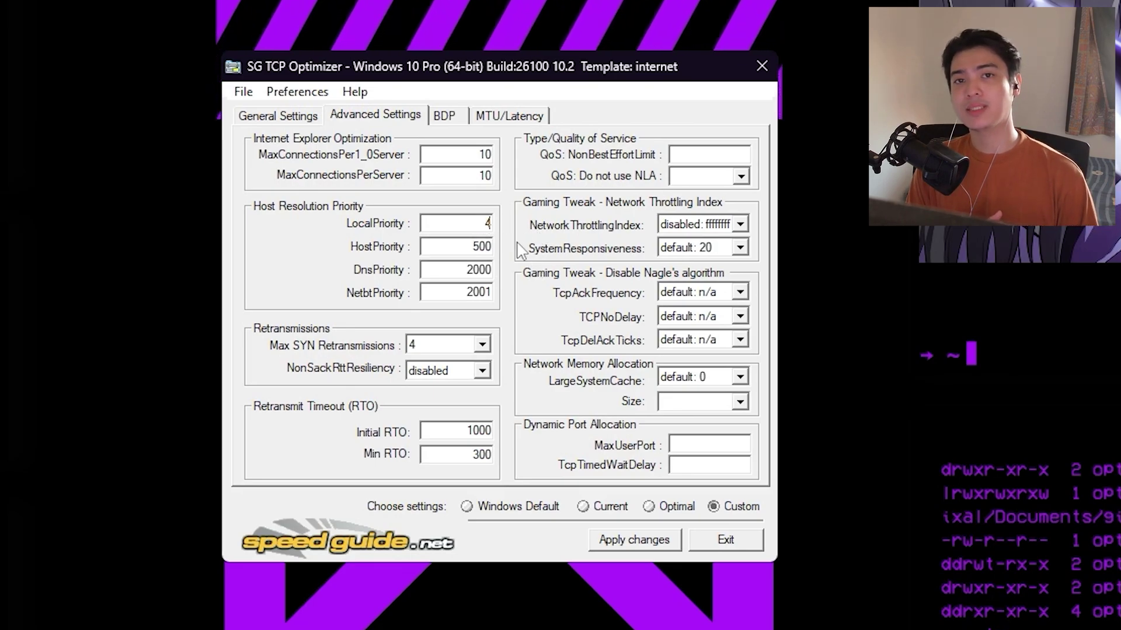
key(Tab)
text(5)
key(Tab)
text(6)
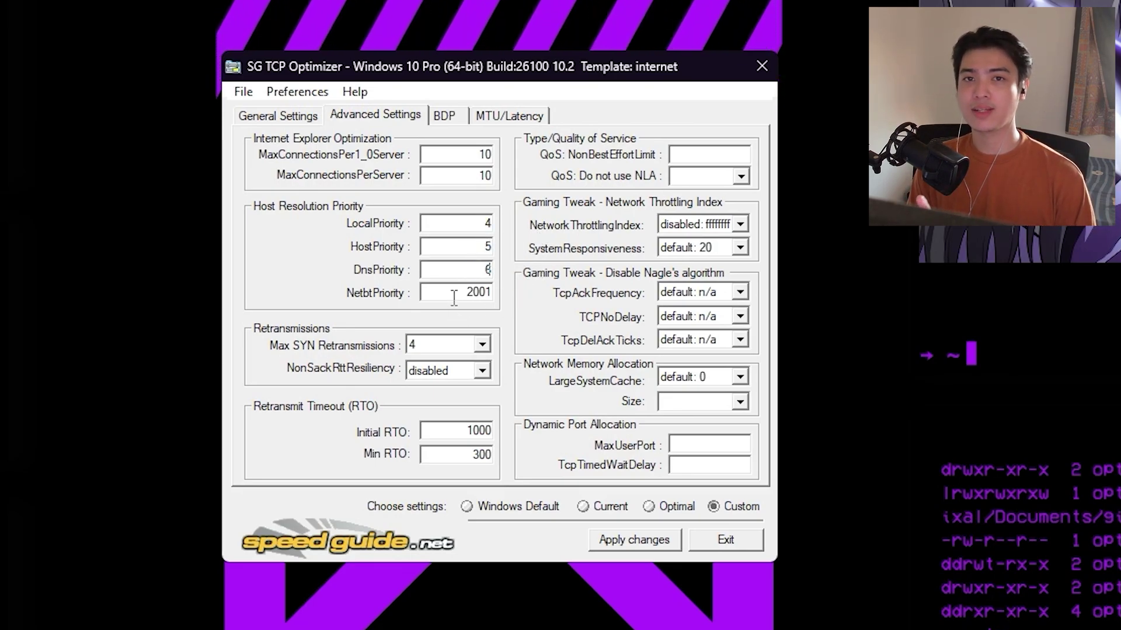
key(Tab)
text(7)
Step: Set Max SYN Retransmissions to 2 and Initial RTO to 2000
click(451, 345)
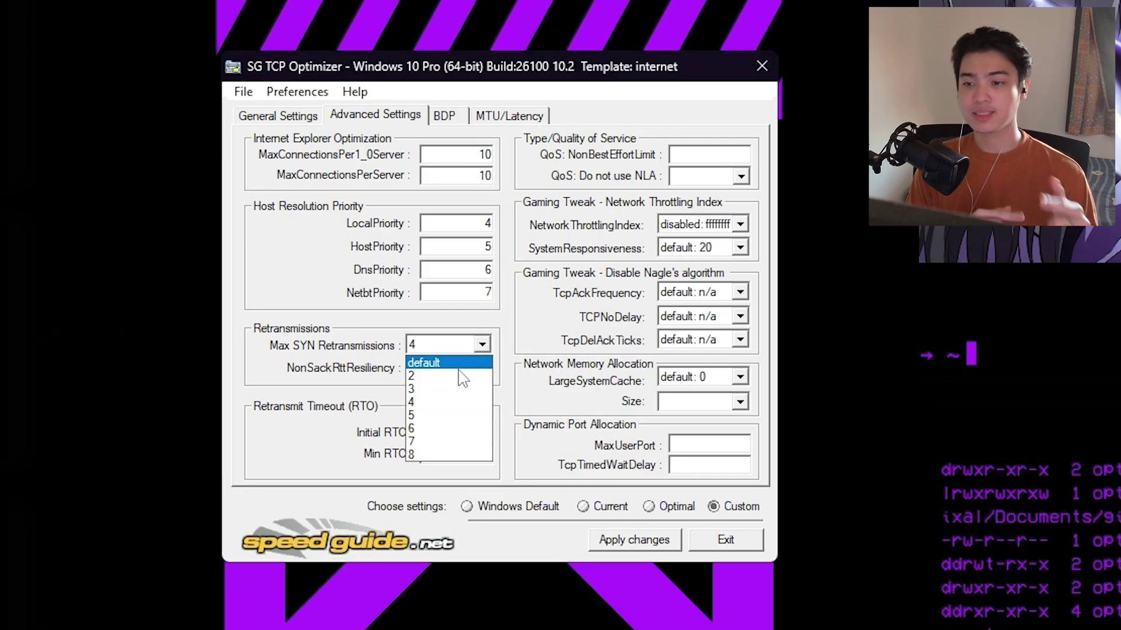
click(461, 376)
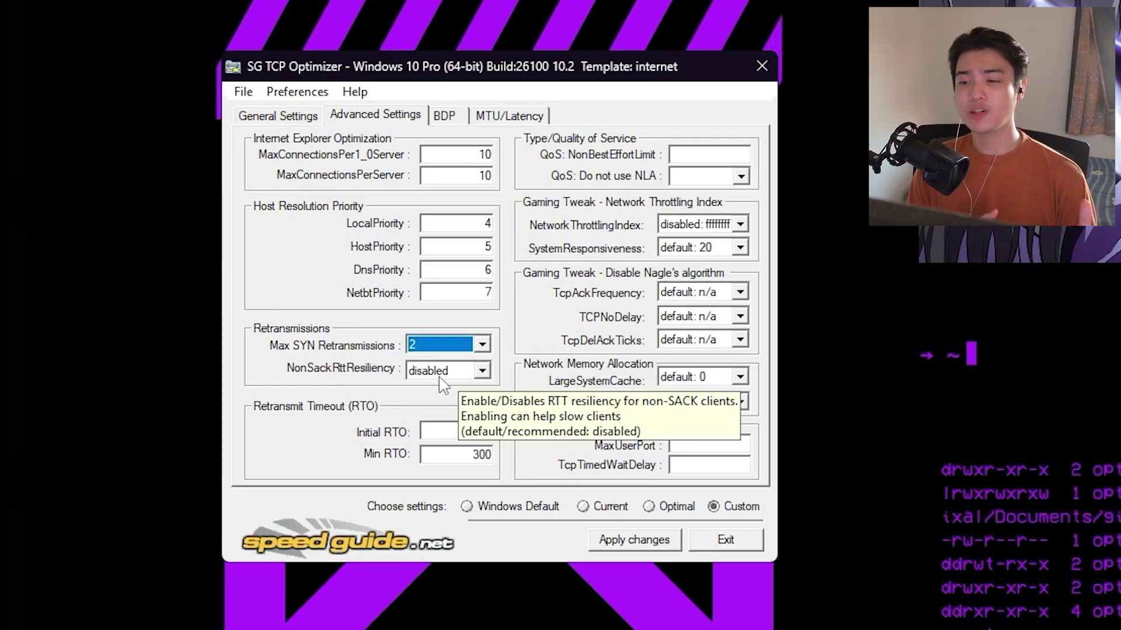
drag(469, 432, 540, 436)
text(20)
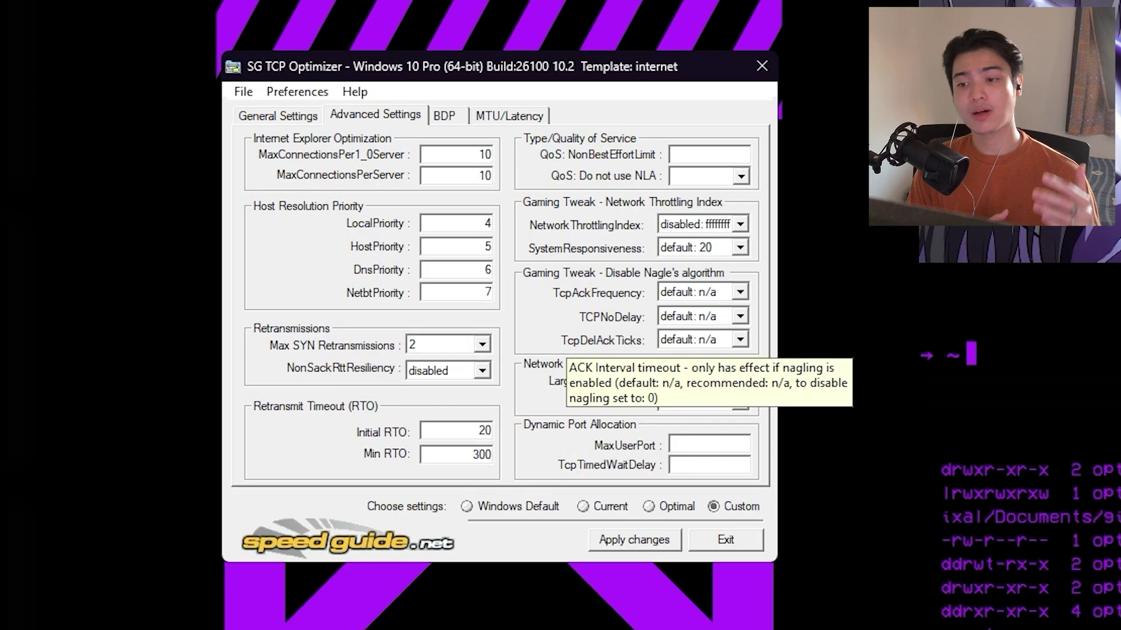
text(00)
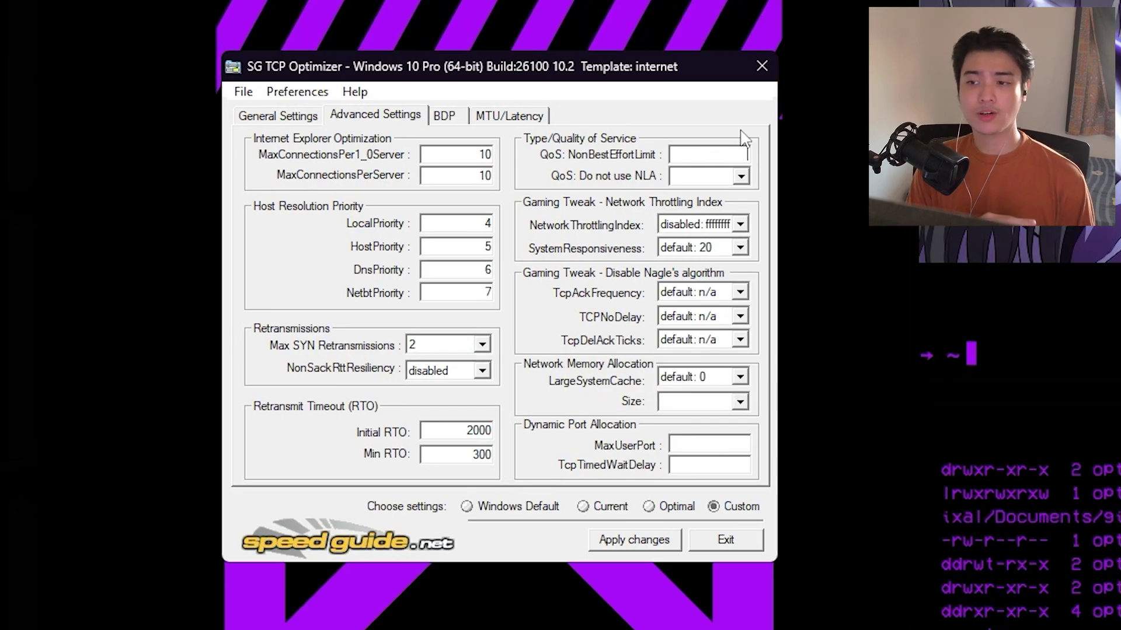
Step: Set QoS NonBestEffortLimit to 0, Do not use NLA to optimal: 1, keep throttling disabled
click(730, 154)
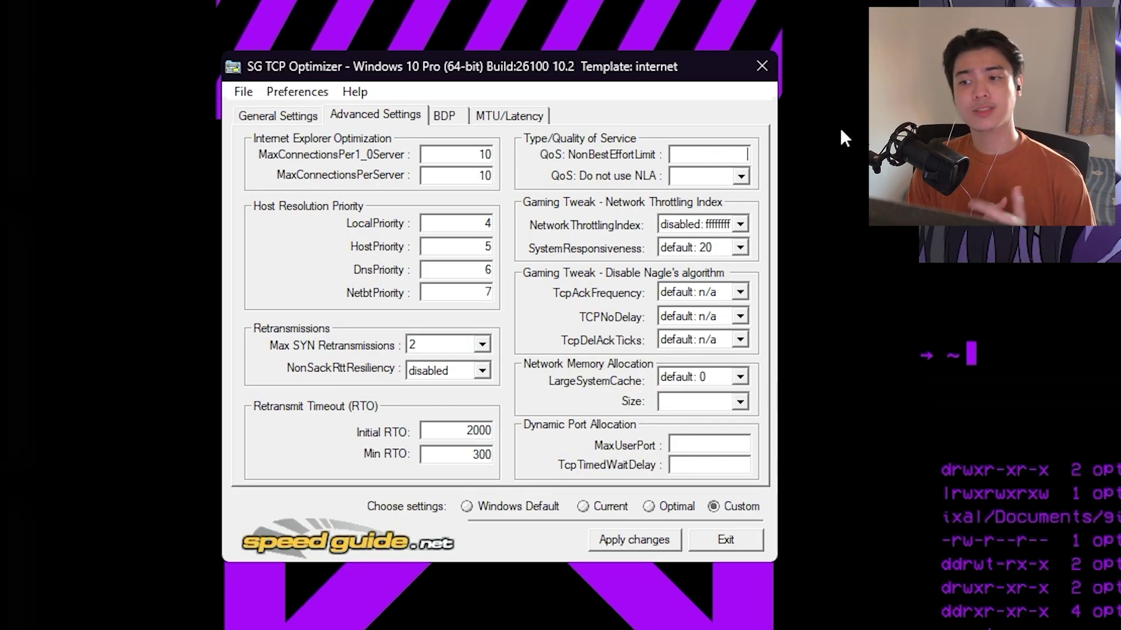
text(0)
click(740, 175)
click(722, 209)
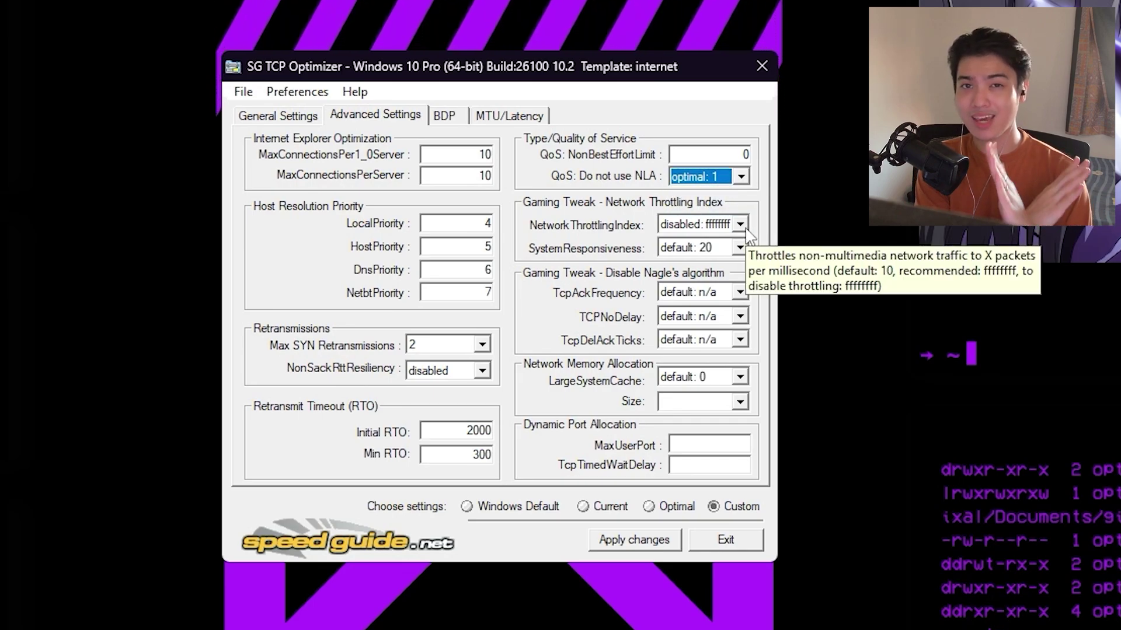
click(740, 224)
click(726, 279)
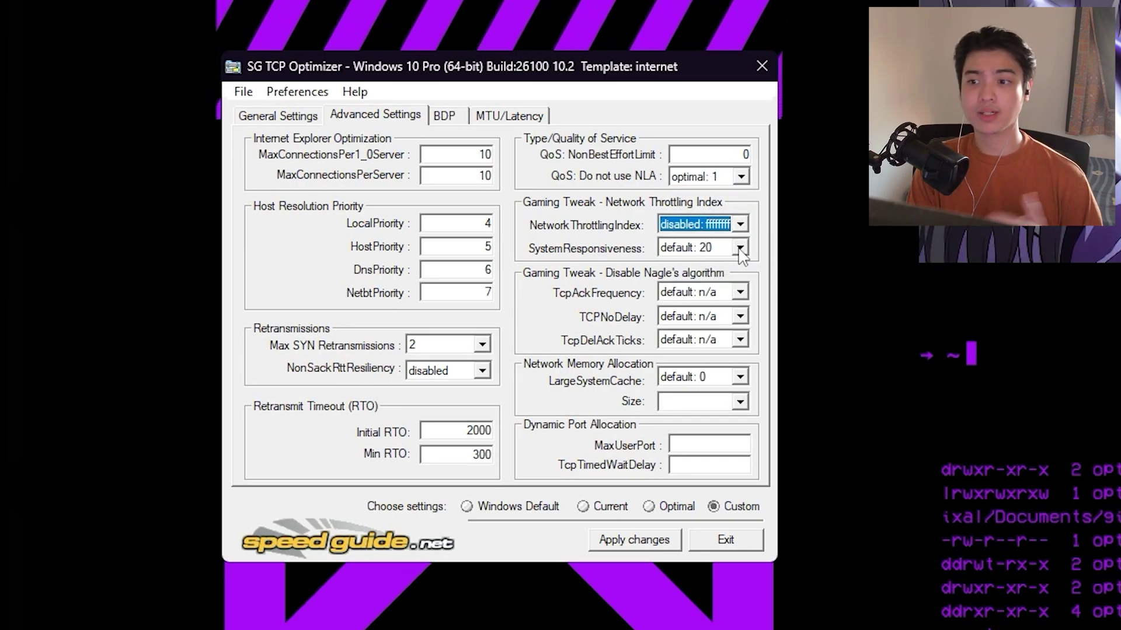
Step: Set SystemResponsiveness gaming: 0, TcpAckFrequency disabled: 1, TCPNoDelay enabled: 1, TcpDelAckTicks disabled: 0
click(740, 249)
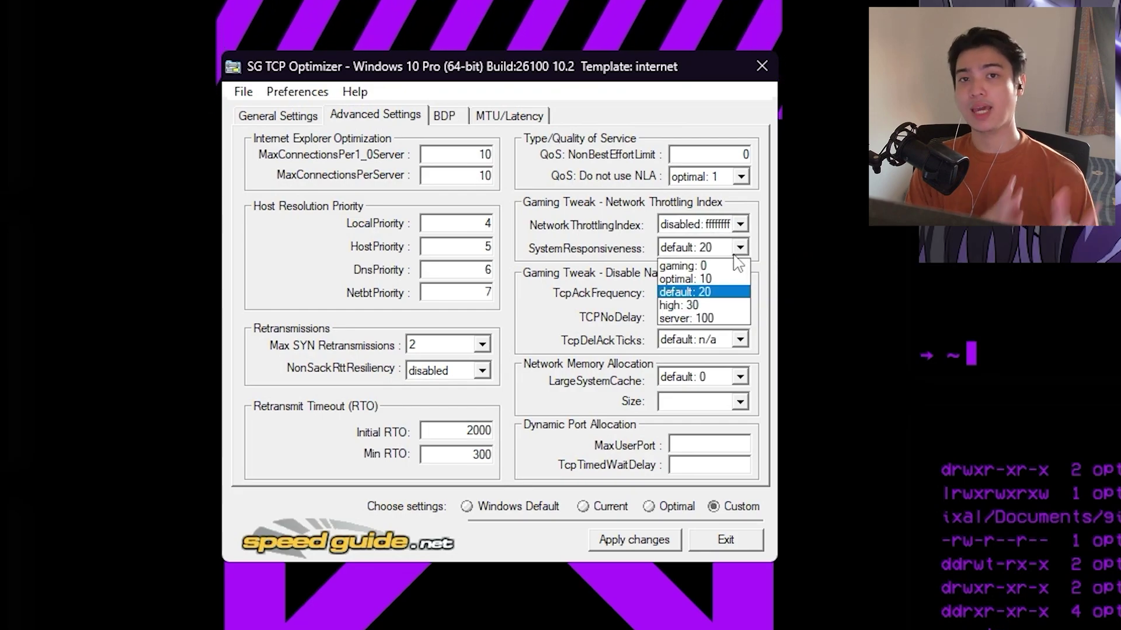
click(737, 265)
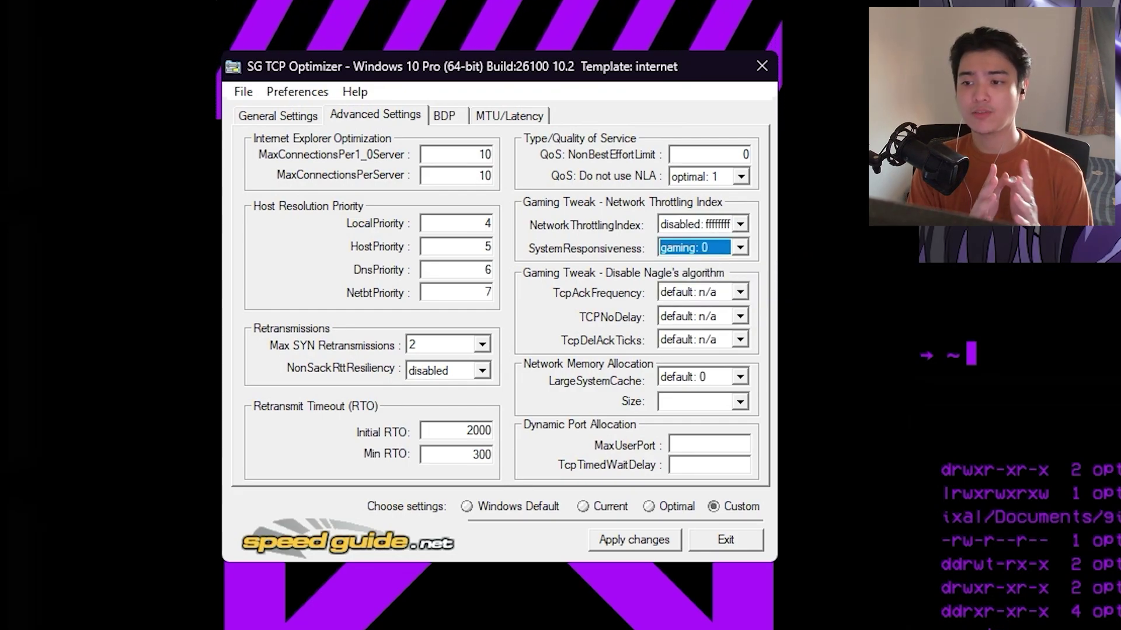
click(739, 291)
click(727, 323)
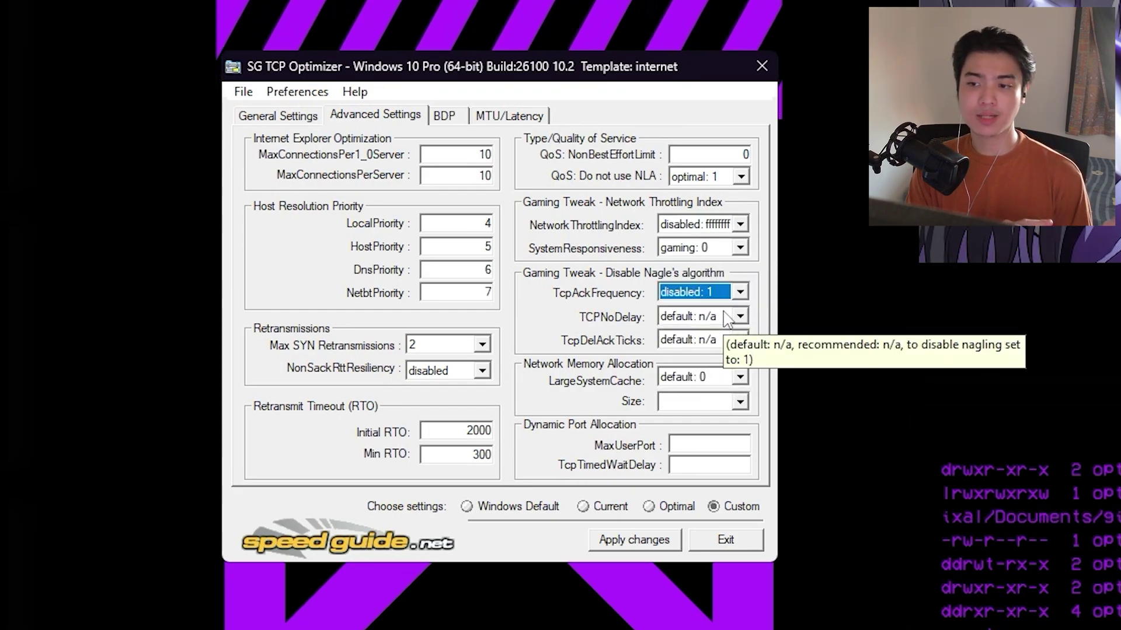
click(740, 316)
click(694, 357)
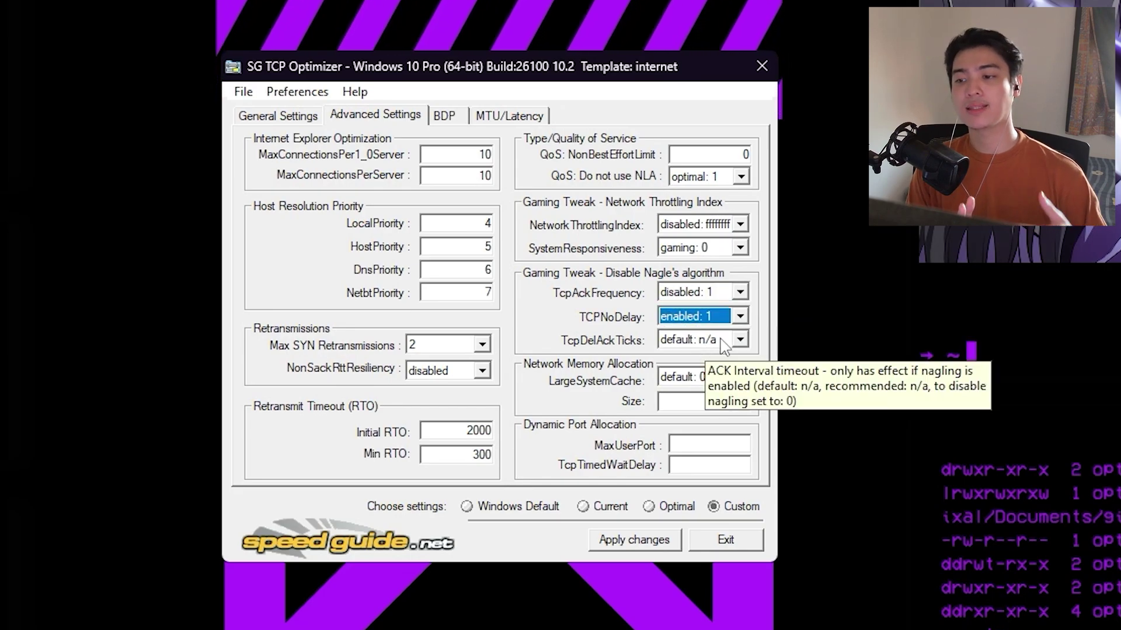
click(740, 339)
click(695, 366)
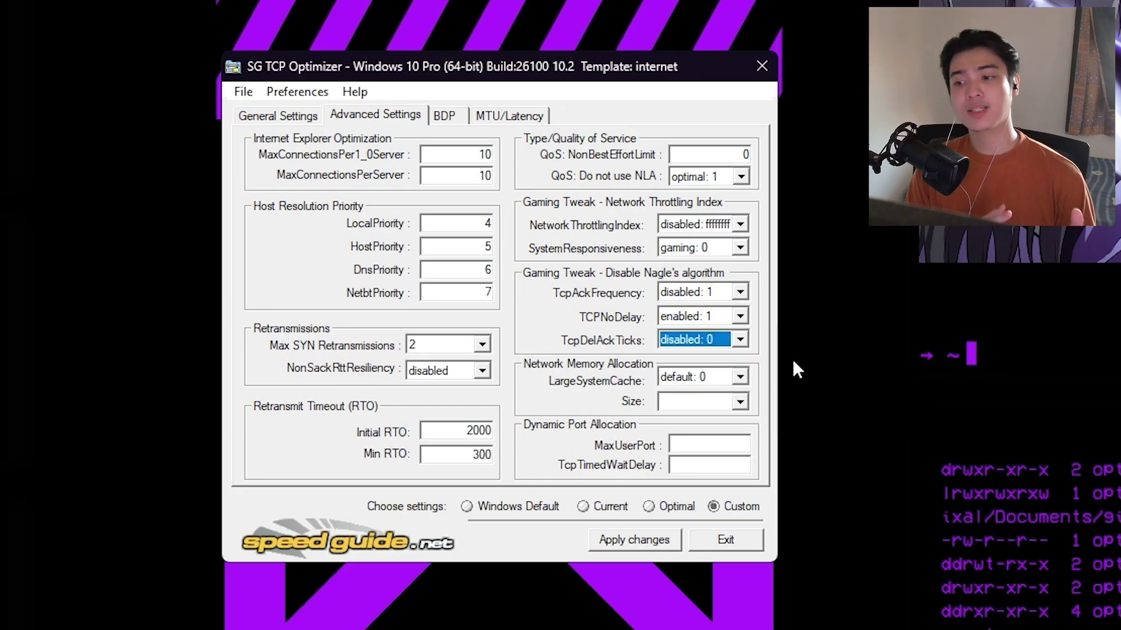
Step: Set memory Size to optimized: 3, MaxUserPort 65534 and TcpTimedWaitDelay 30
click(740, 401)
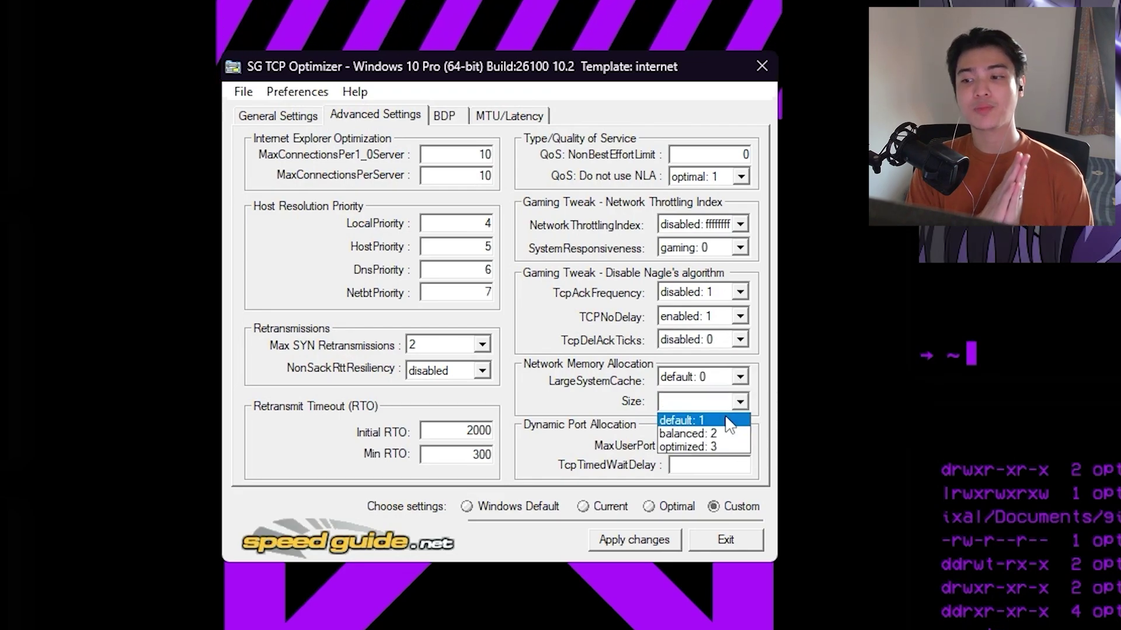
click(724, 446)
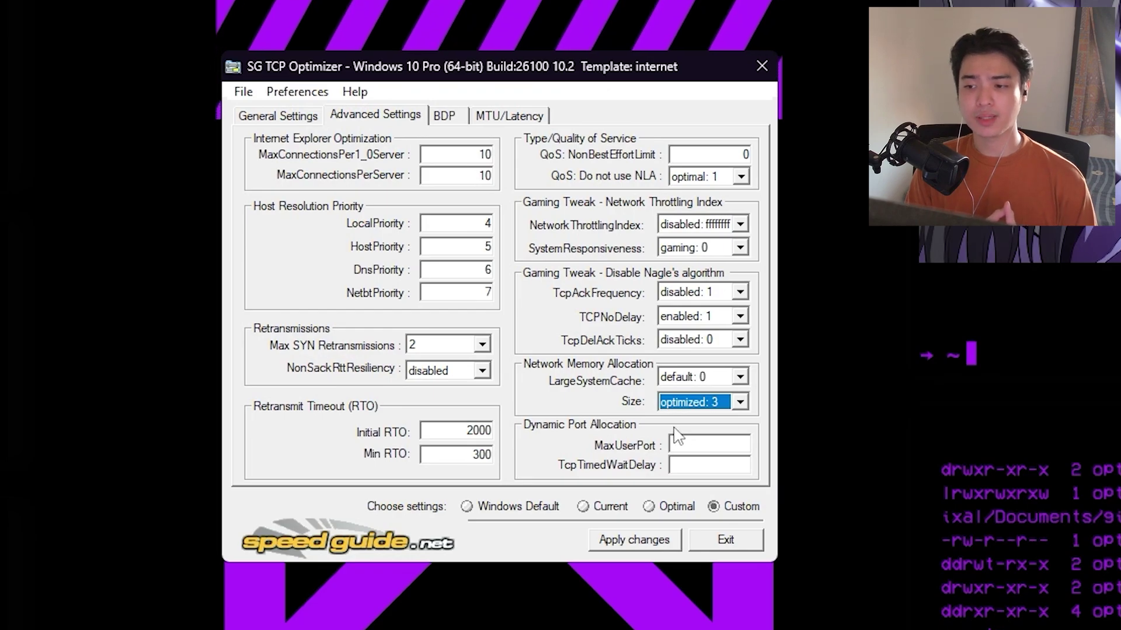
click(708, 445)
text(65534)
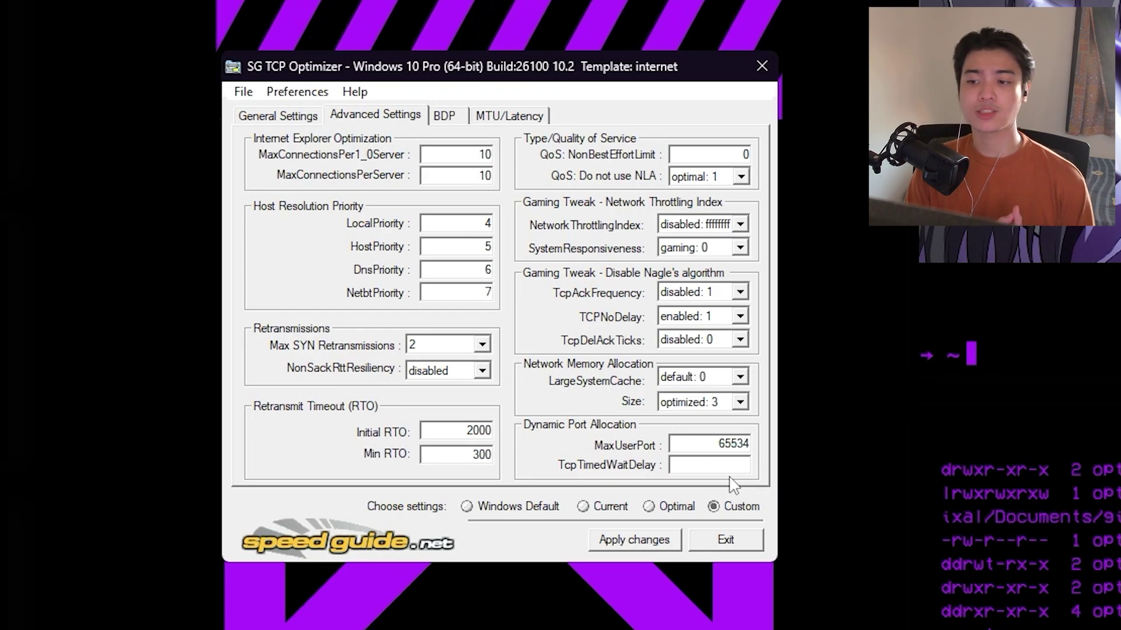
click(715, 467)
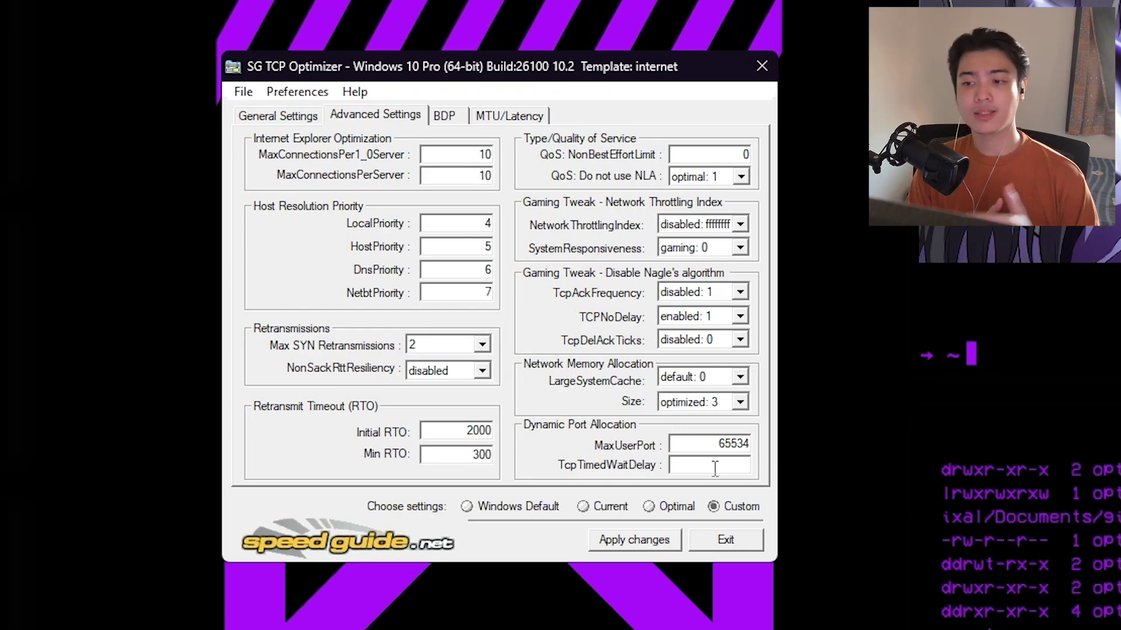
text(30)
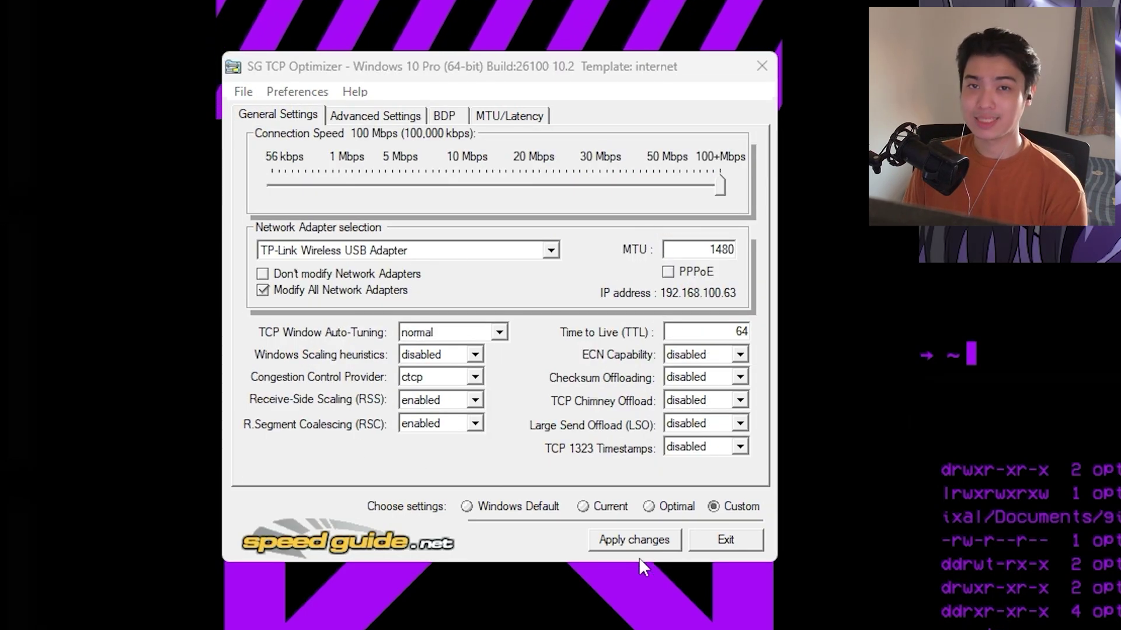
Step: Apply the custom settings, confirm the listed changes, and answer the reboot prompt
click(636, 544)
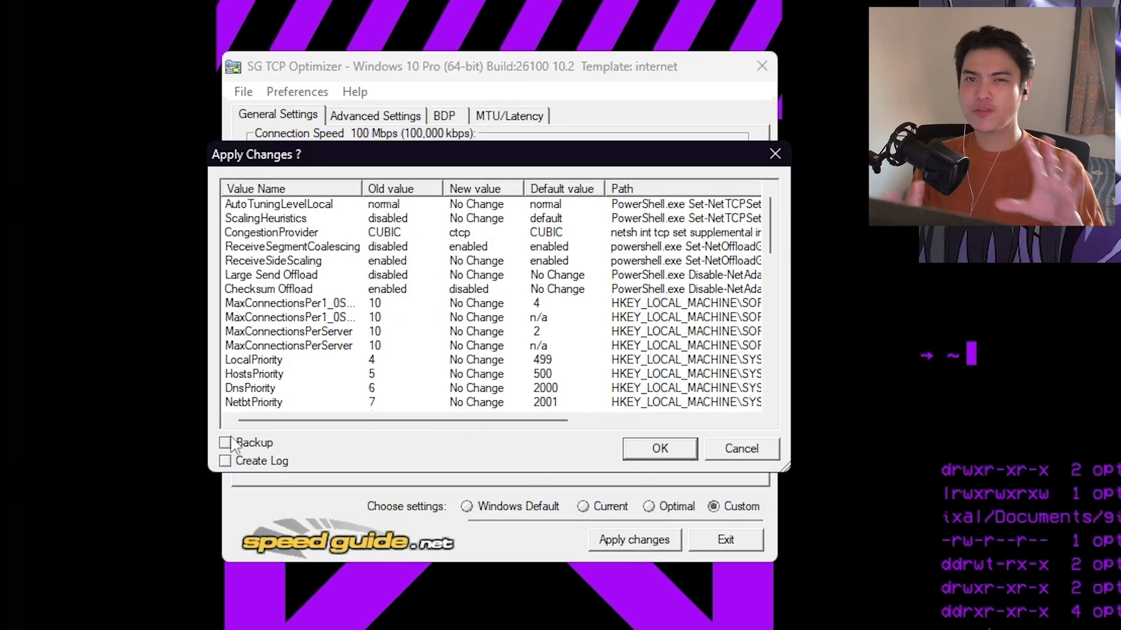
click(682, 453)
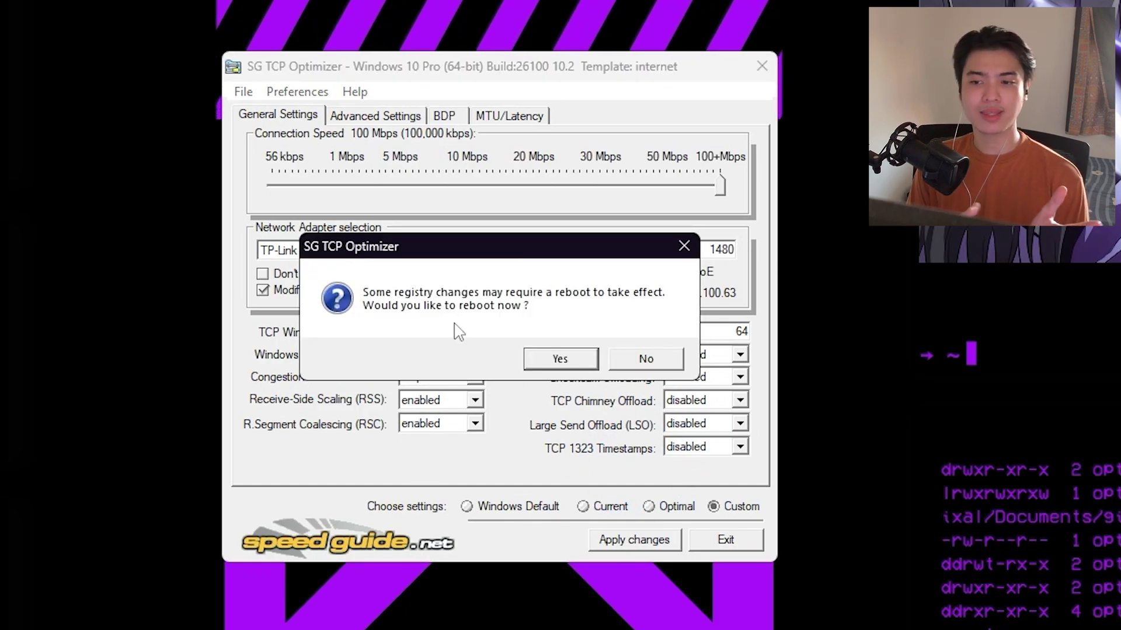
click(557, 357)
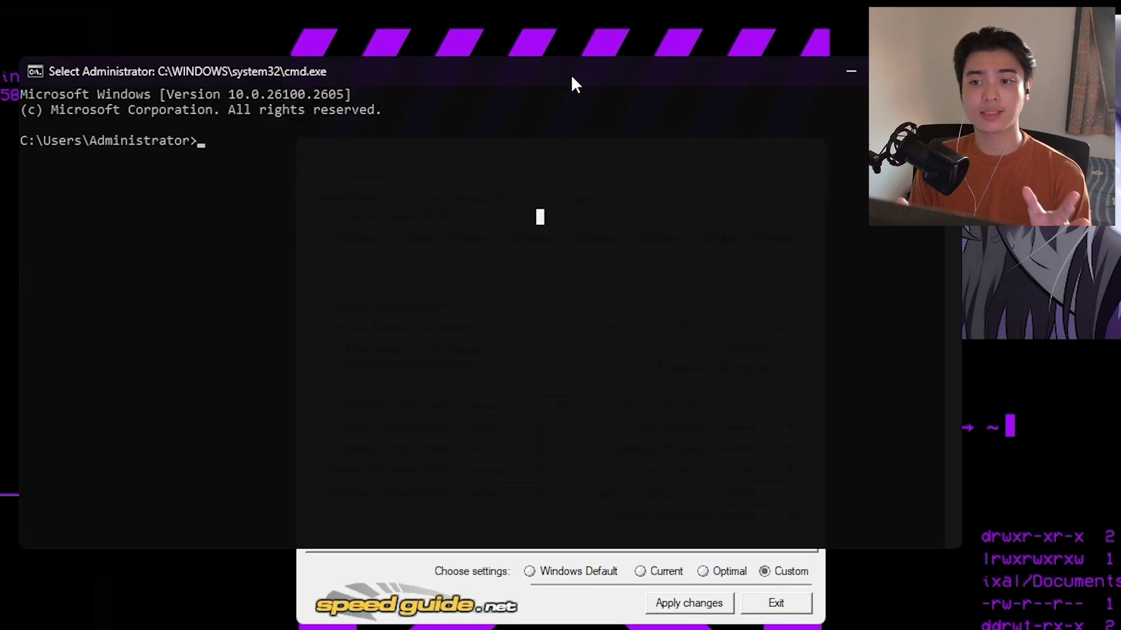
Step: Run ping -f -l 1472 google.com, check the optimizer's MTU, and copy the ping statistics
right_click(550, 203)
key(Return)
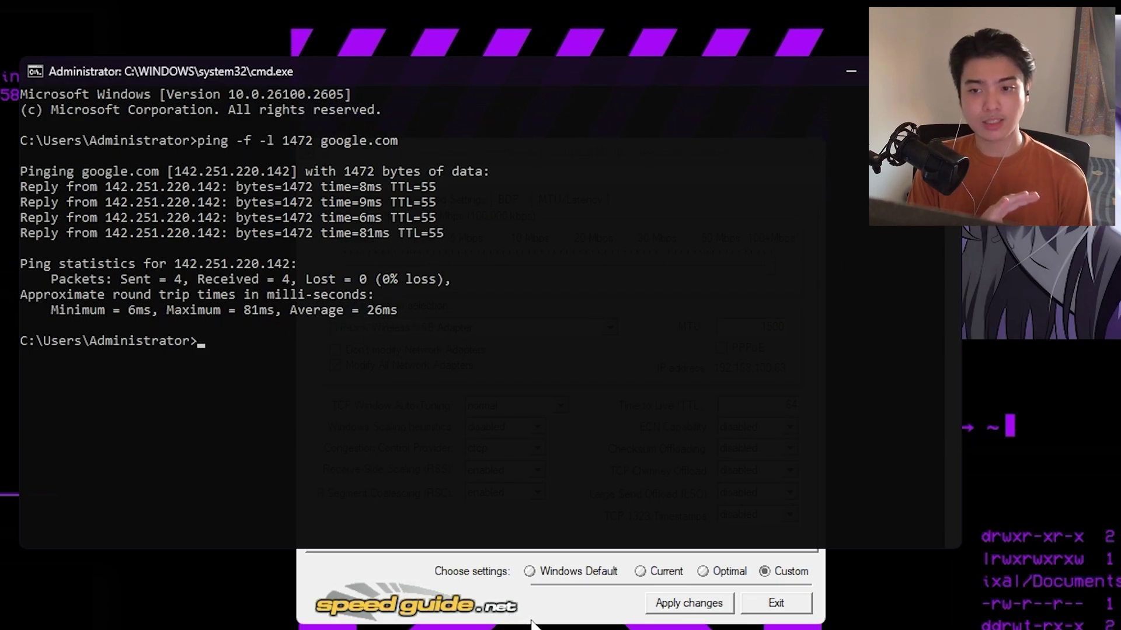
click(573, 616)
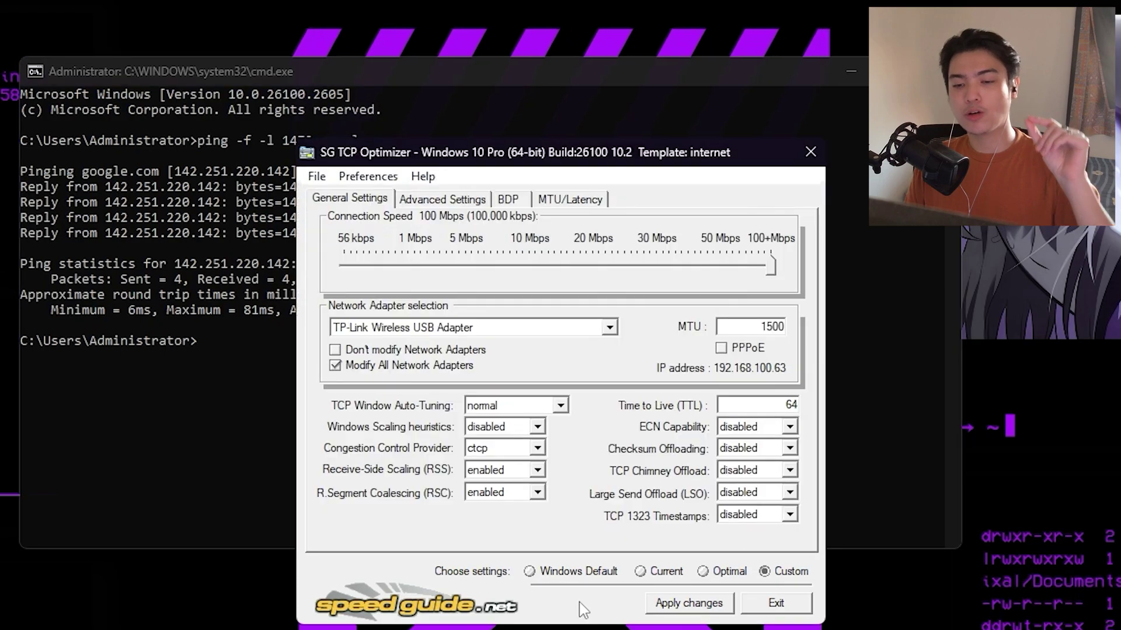
click(271, 266)
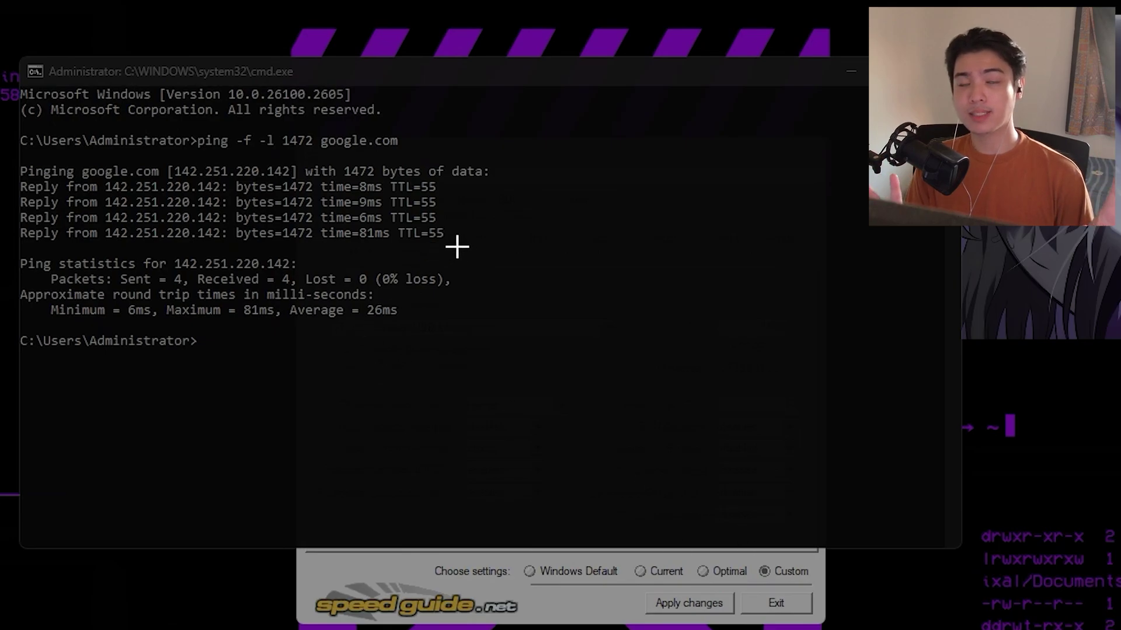
drag(456, 246, 20, 325)
key(ctrl+c)
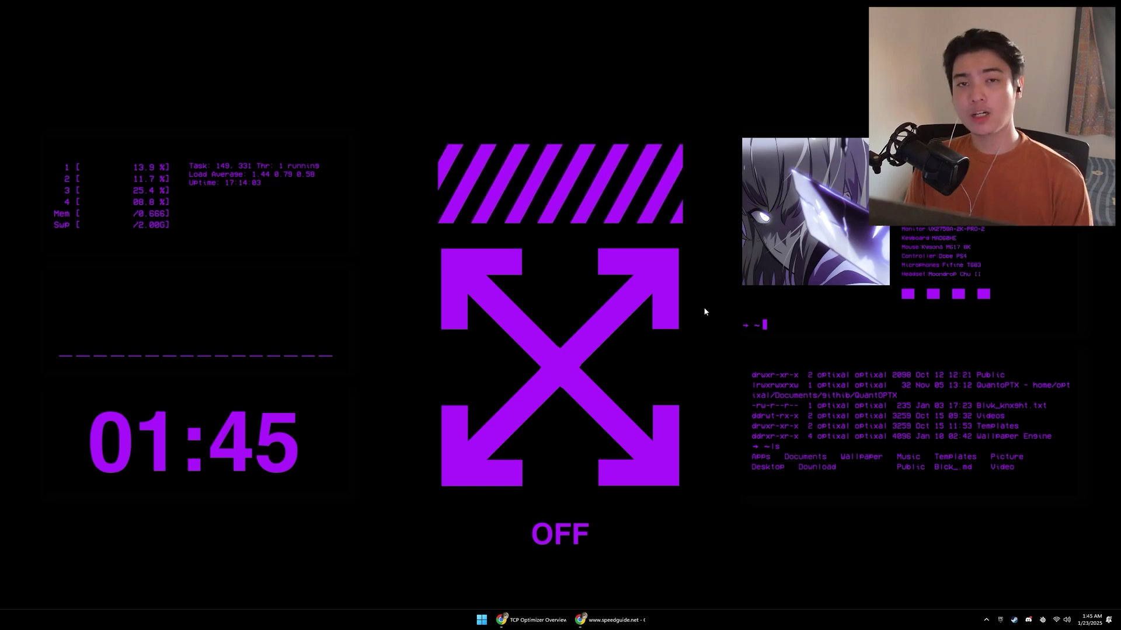
Step: Run ncpa.cpl and open Properties for the Wi-Fi 2 connection
key(super+r)
text(ncpa.cpl)
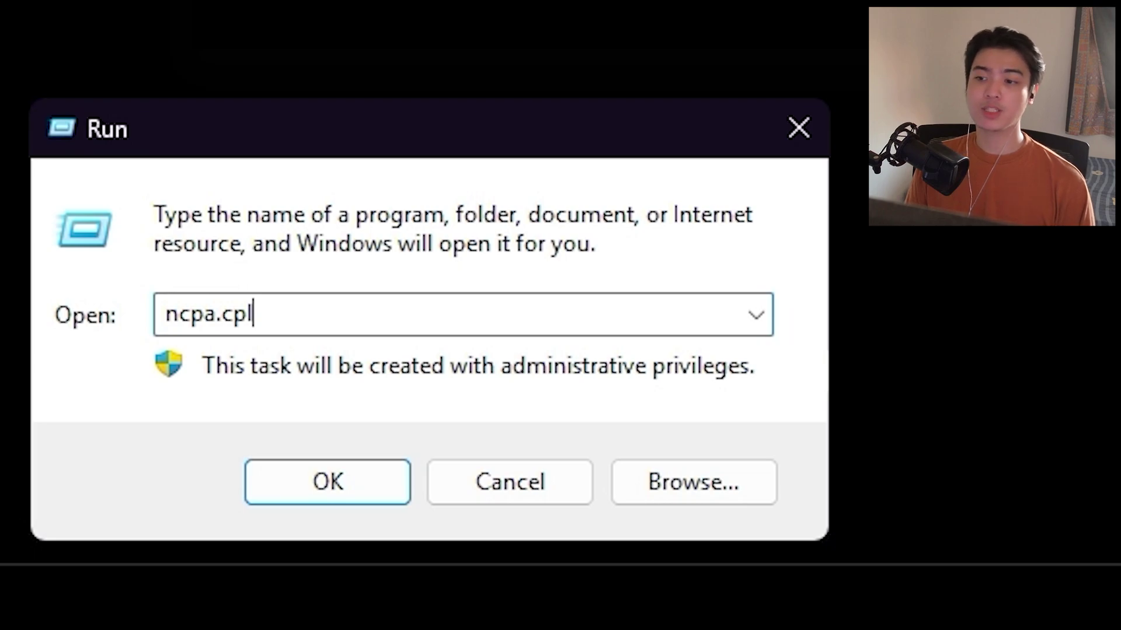
key(Return)
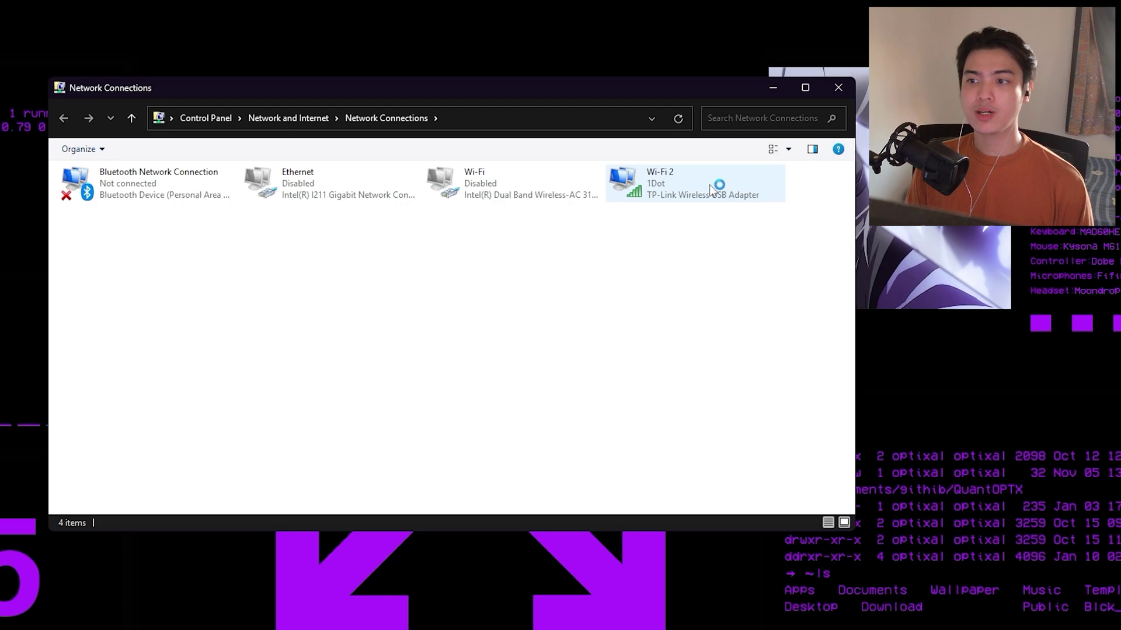
right_click(689, 193)
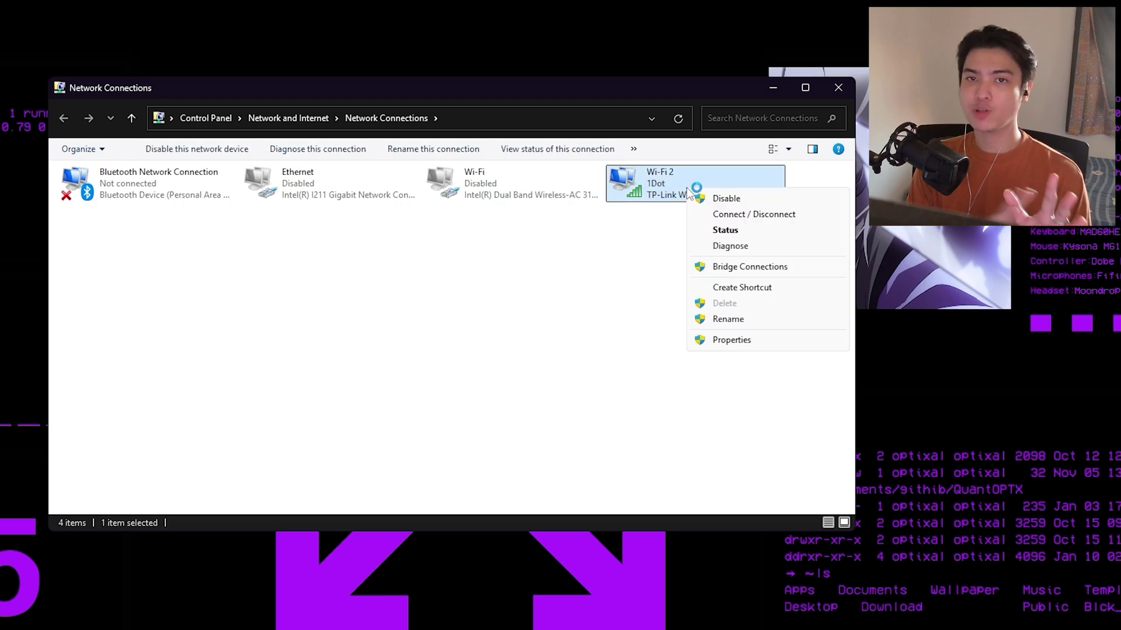
click(762, 346)
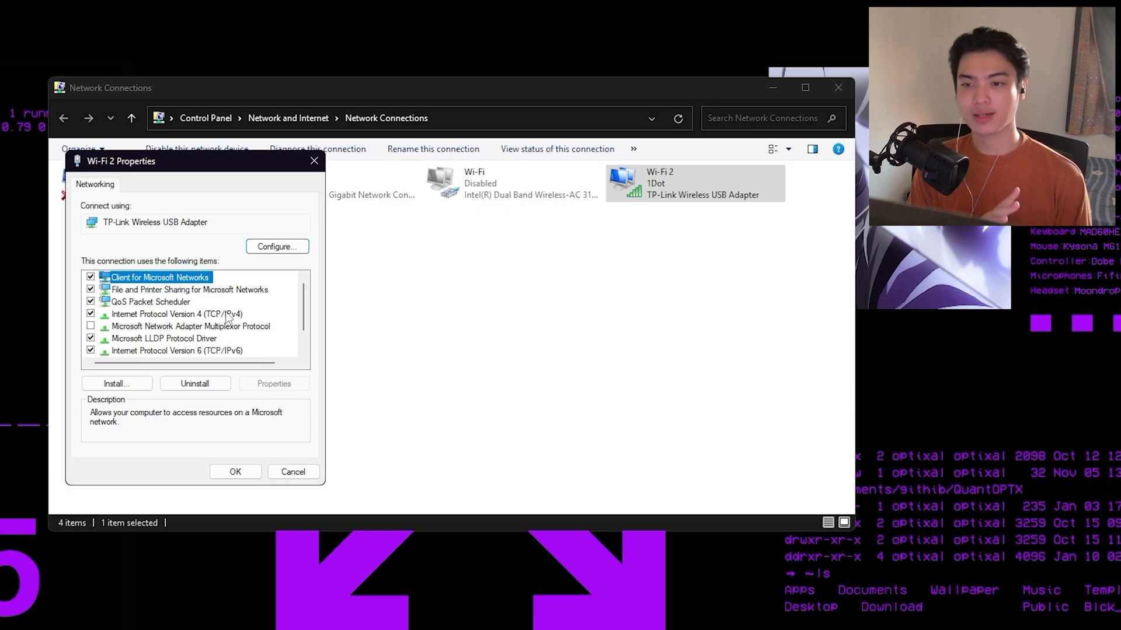
Step: In IPv4 properties, enter DNS servers 1.1.1.1 preferred and 1.0.0.1 alternate, then save
click(228, 315)
click(257, 383)
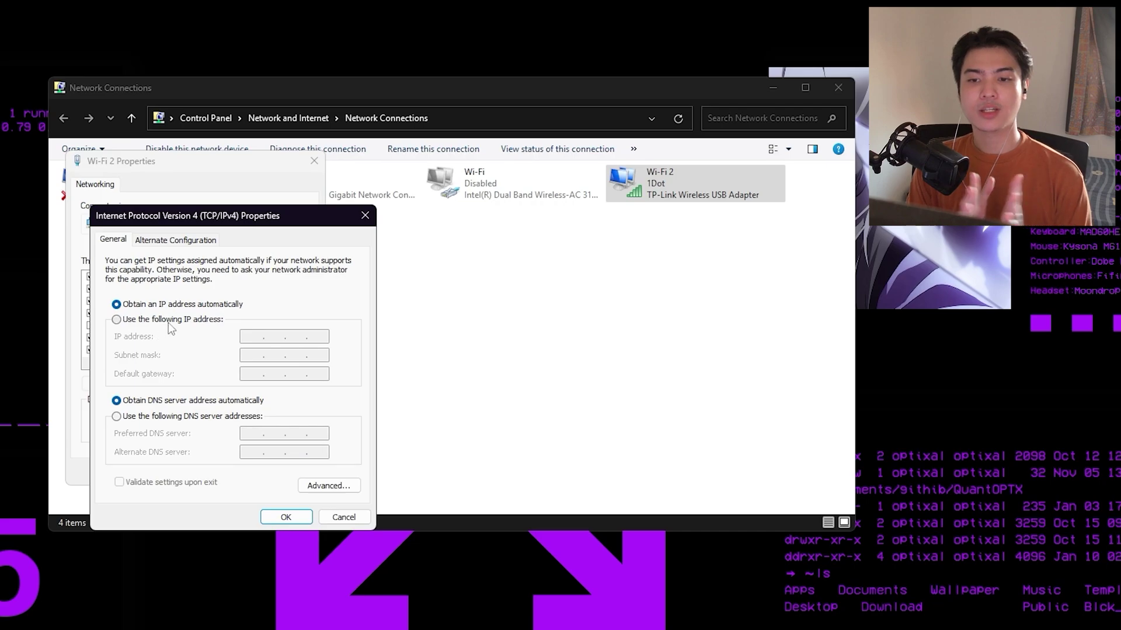
click(229, 415)
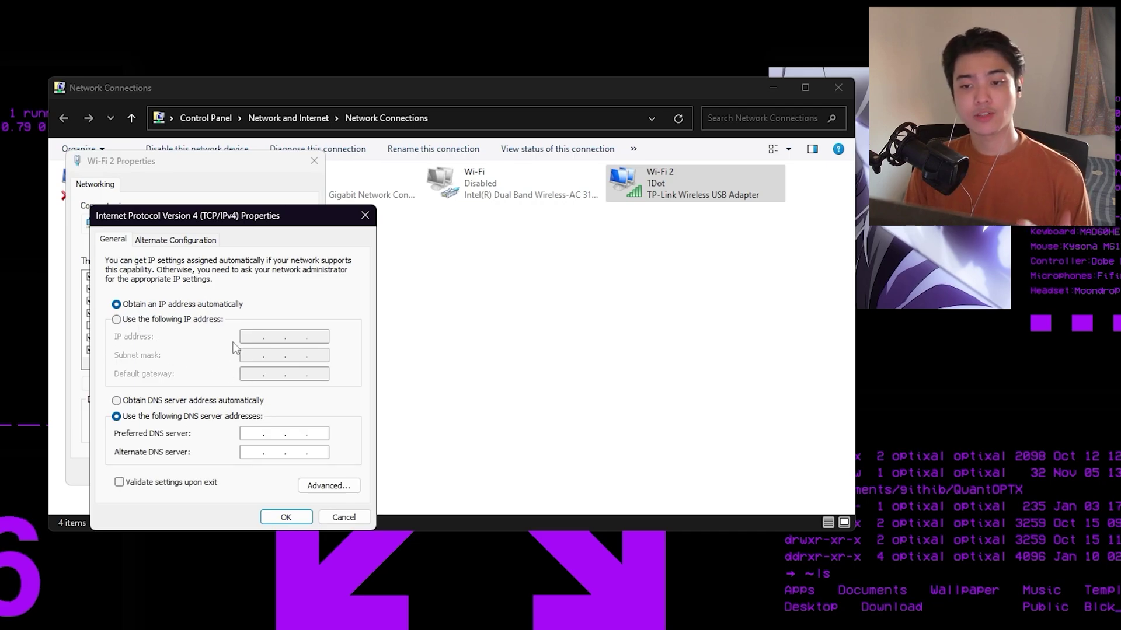
click(177, 402)
click(173, 418)
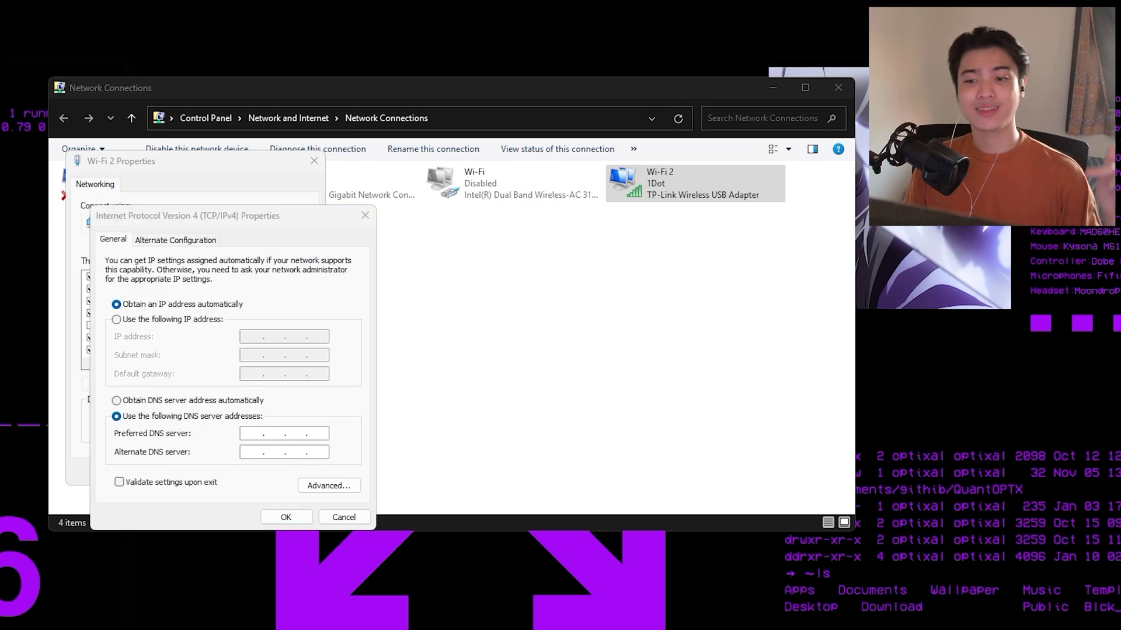
click(255, 434)
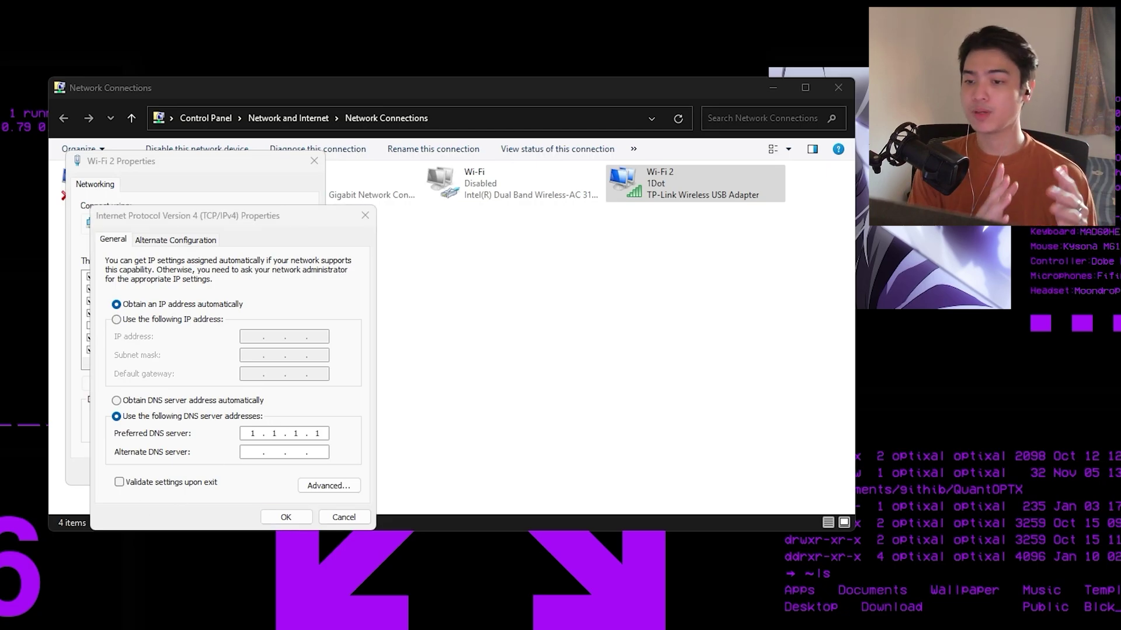
click(258, 453)
key(ctrl+v)
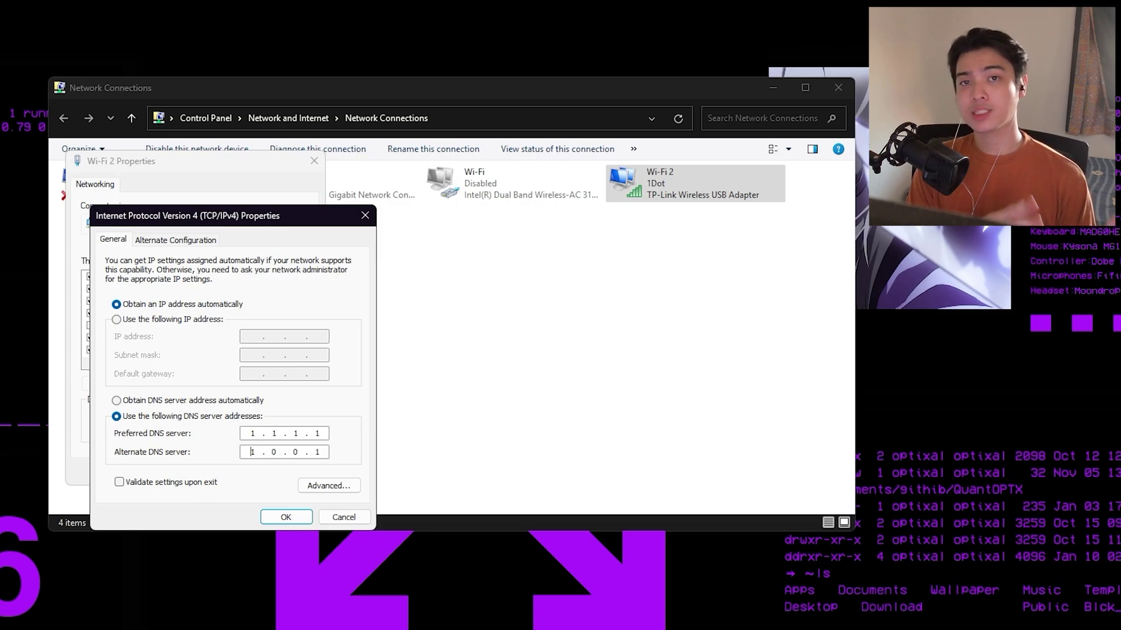
click(290, 517)
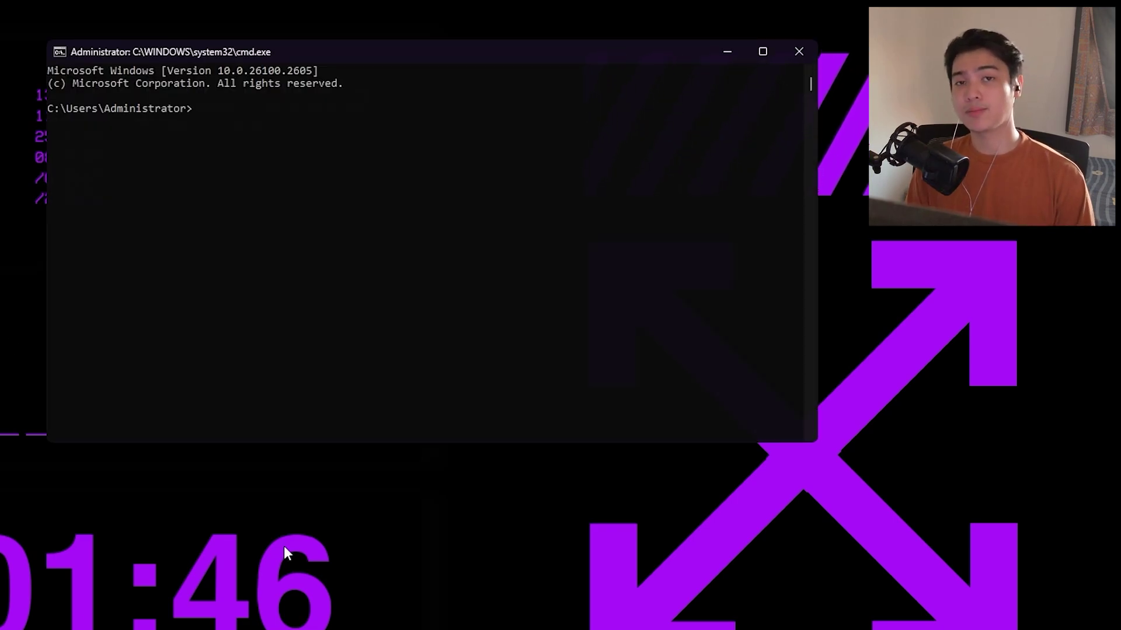
Step: Run ipconfig /flushdns in the administrator Command Prompt to clear the DNS resolver cache
text(ipconfig /flushdns)
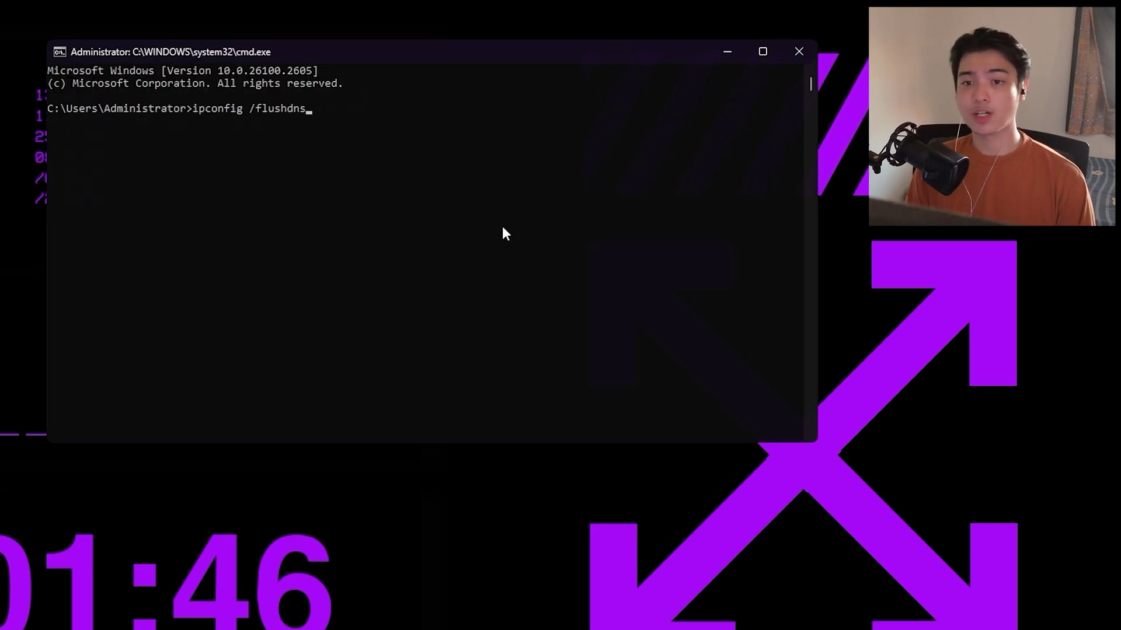
key(Return)
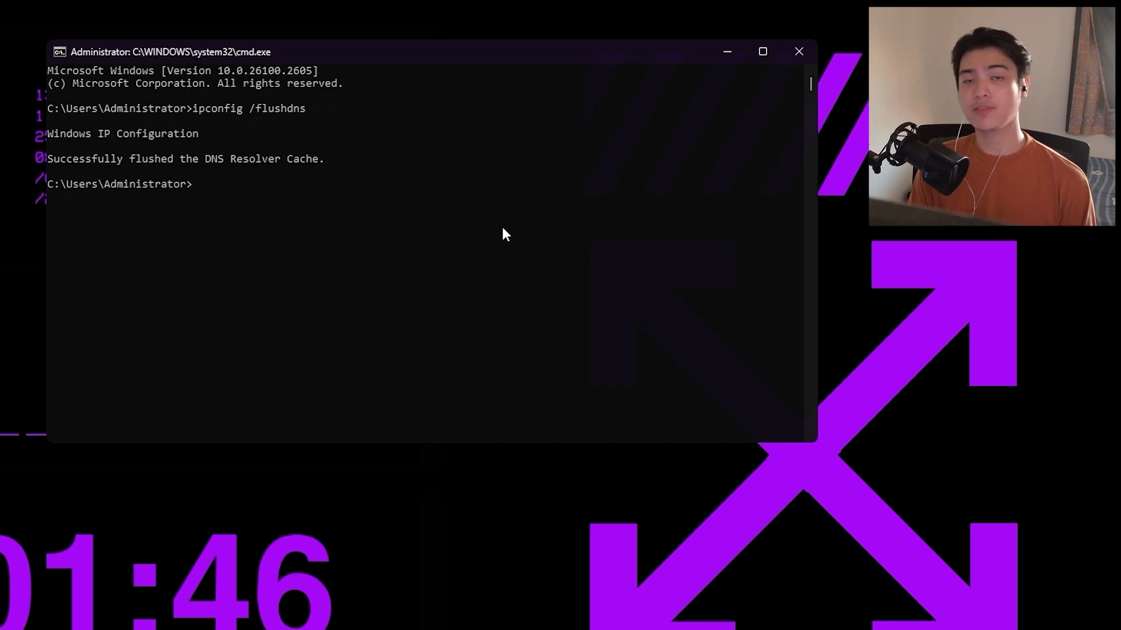